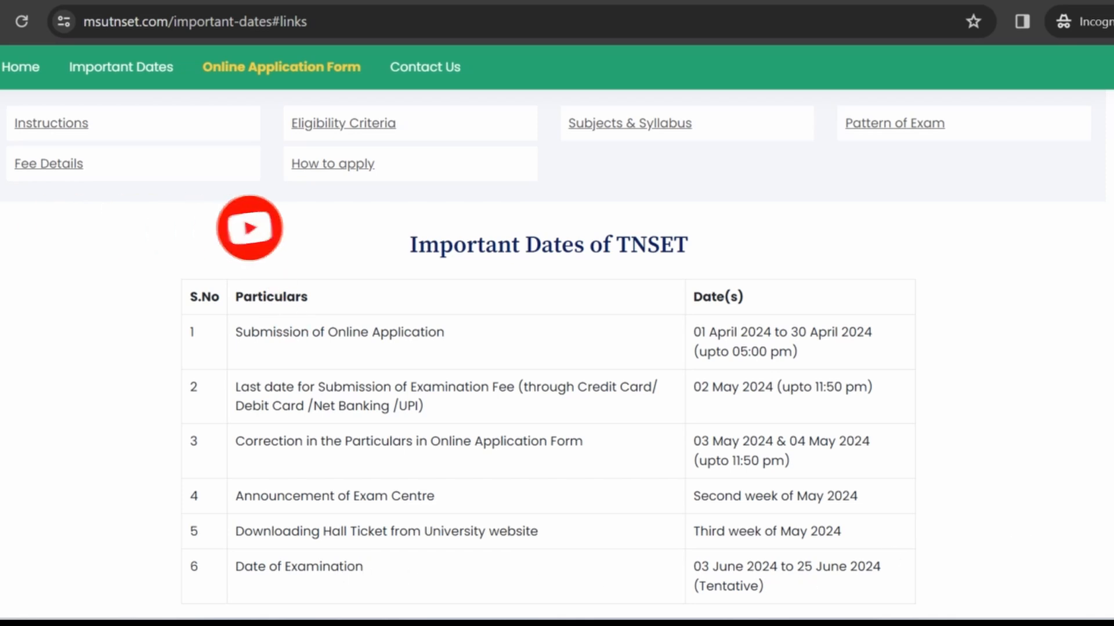
Open the TNSET online application form and start a new candidate registration
scroll(263, 189, up, 3)
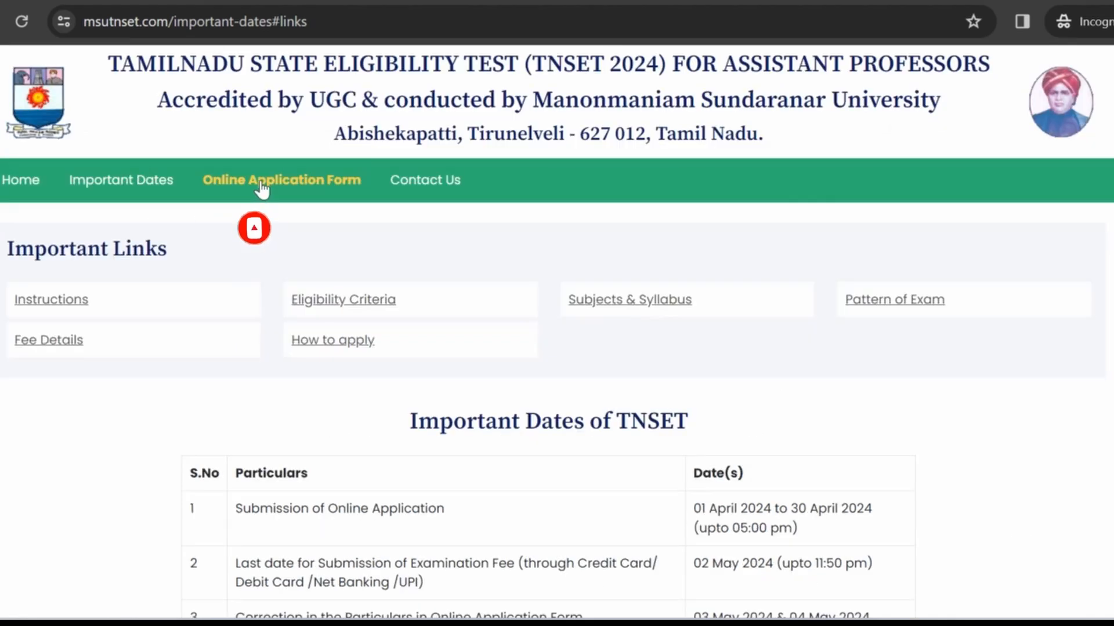
click(293, 181)
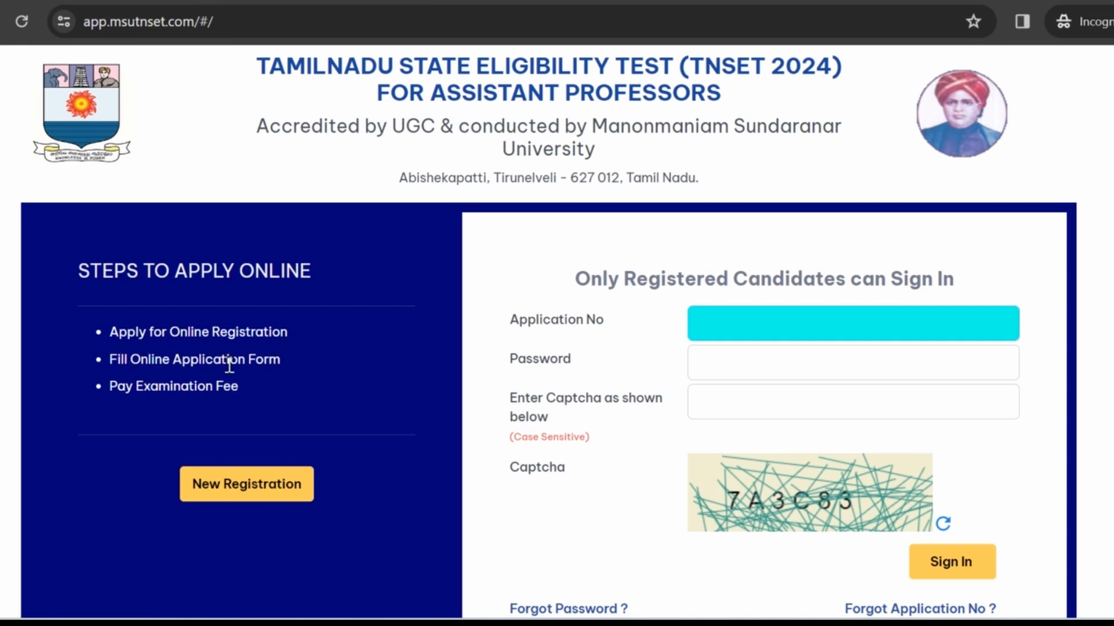
click(235, 500)
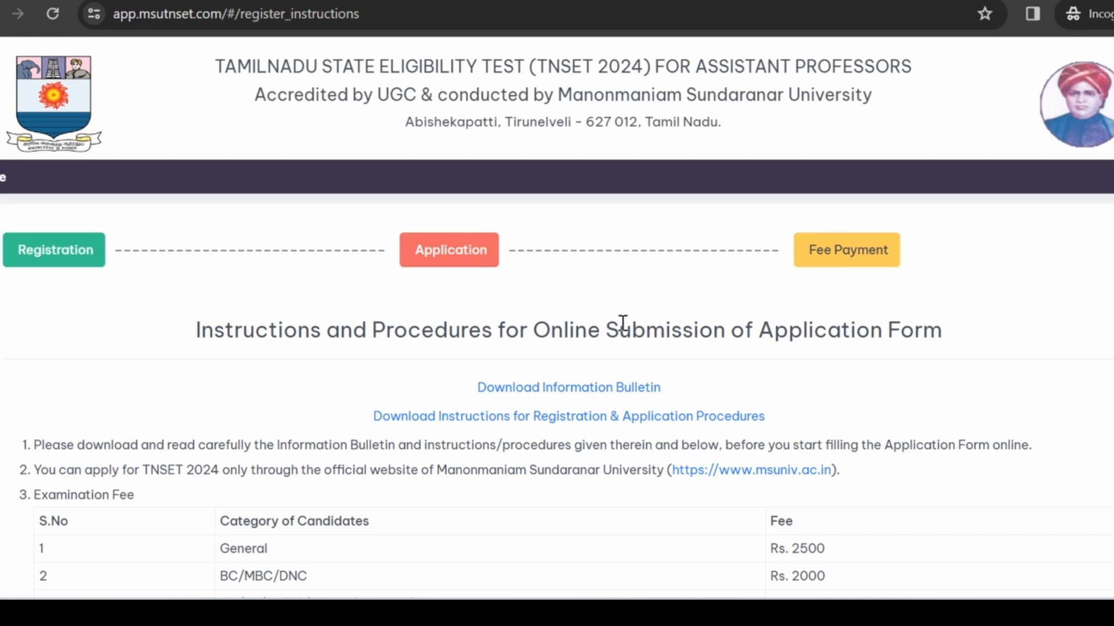
Read the application instructions, accept the declaration about the TNSET 2024 information bulletin, and proceed to the registration form
drag(192, 332, 976, 347)
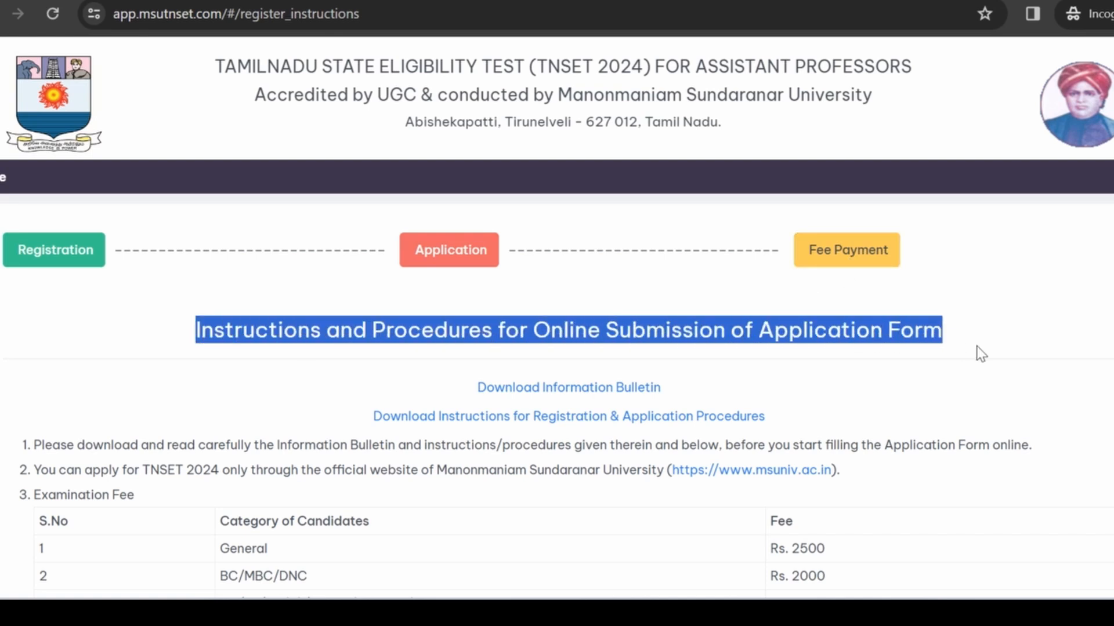
click(980, 354)
scroll(980, 354, down, 1)
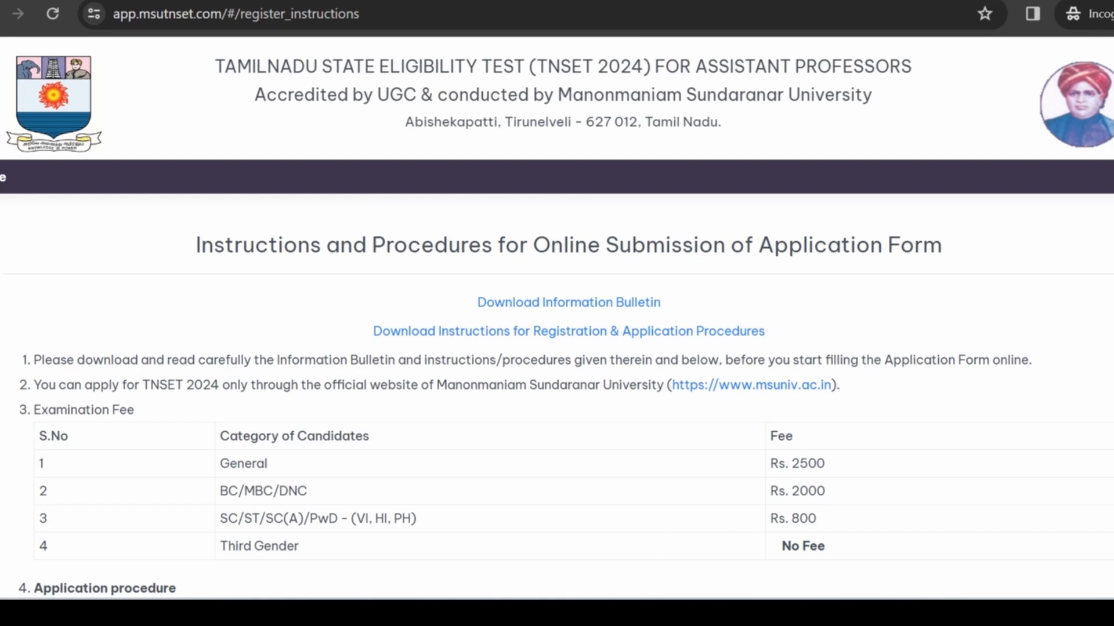
scroll(556, 394, down, 6)
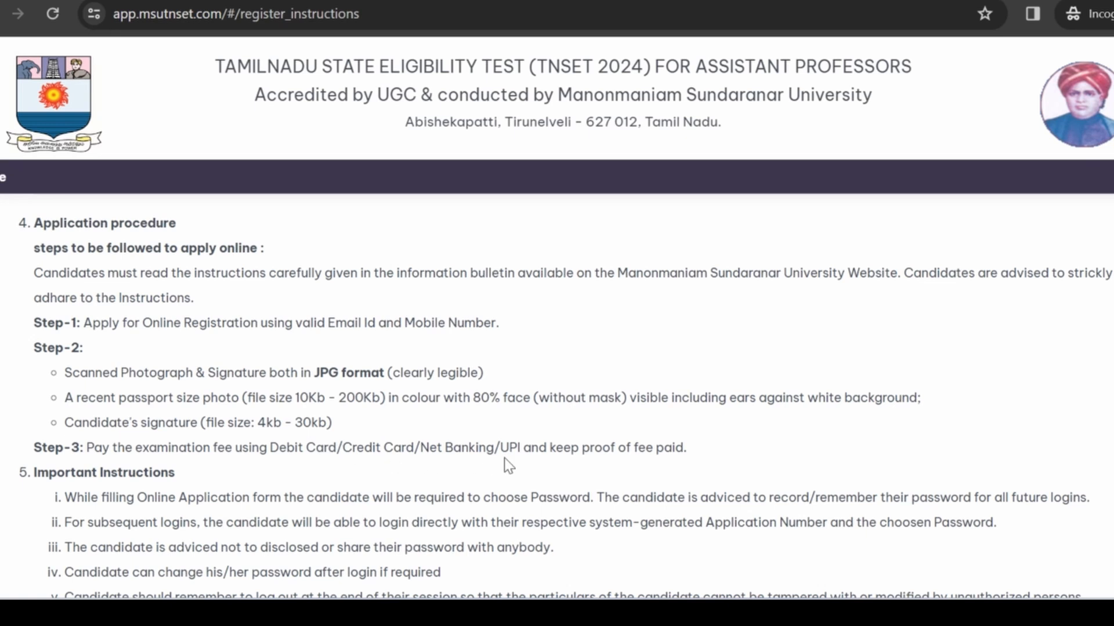
scroll(700, 454, down, 4)
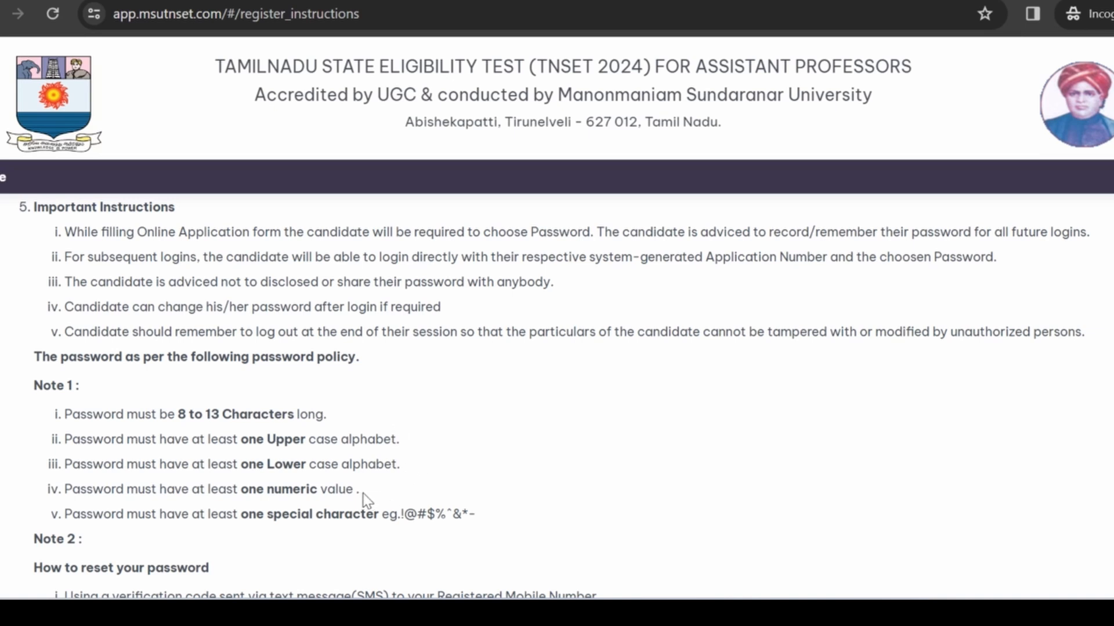
scroll(478, 519, down, 5)
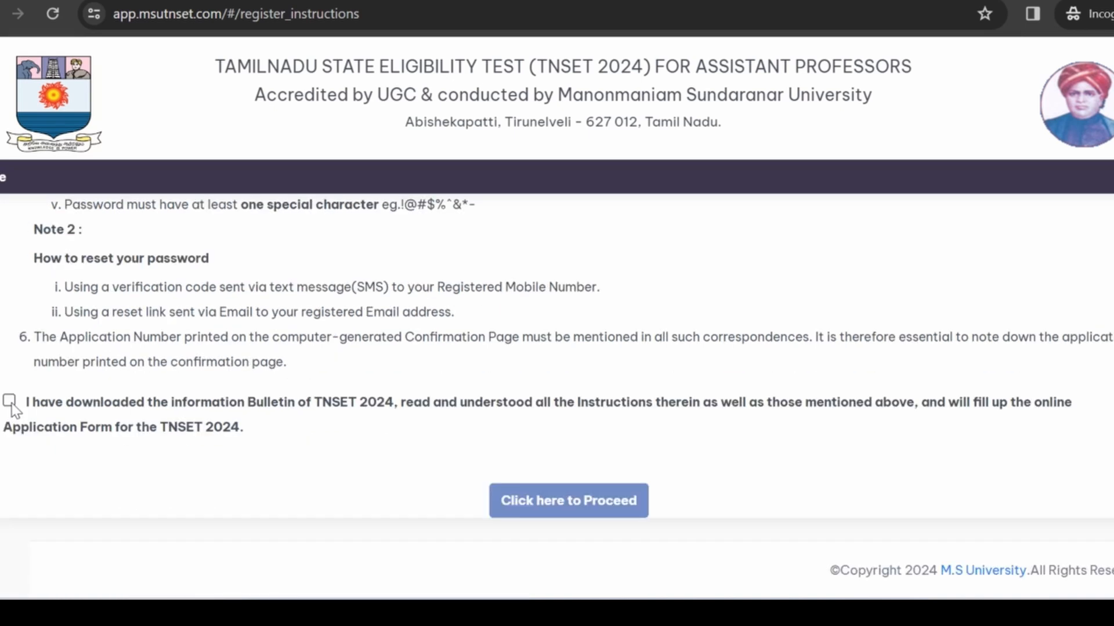
click(9, 402)
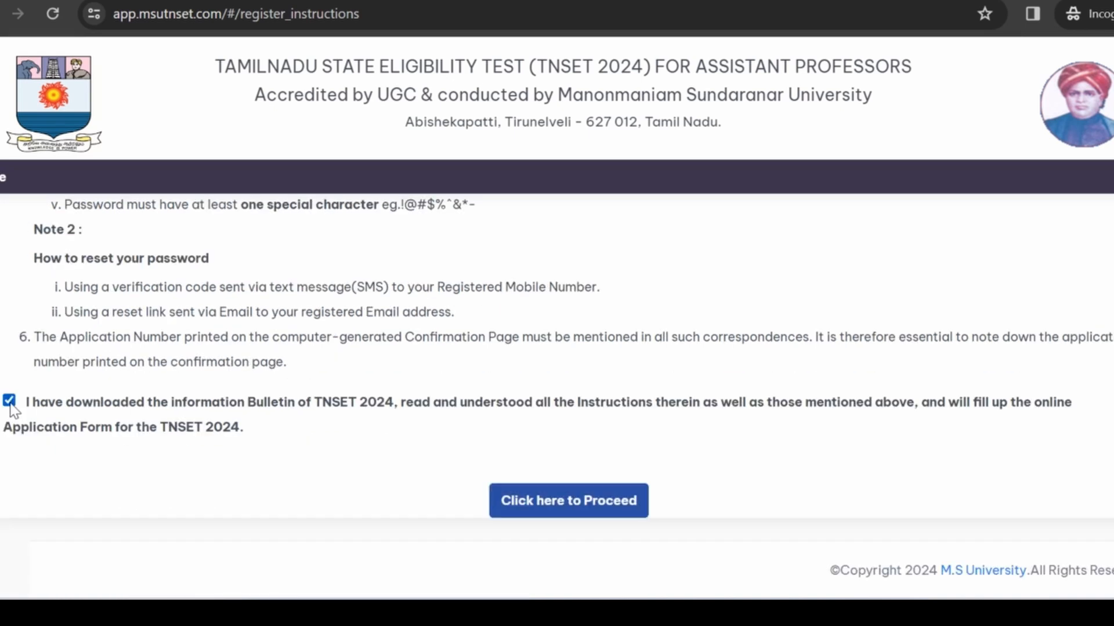
click(576, 508)
Enter the candidate's name in English in capital letters, together with the initial, under Personal Details
drag(5, 241, 127, 242)
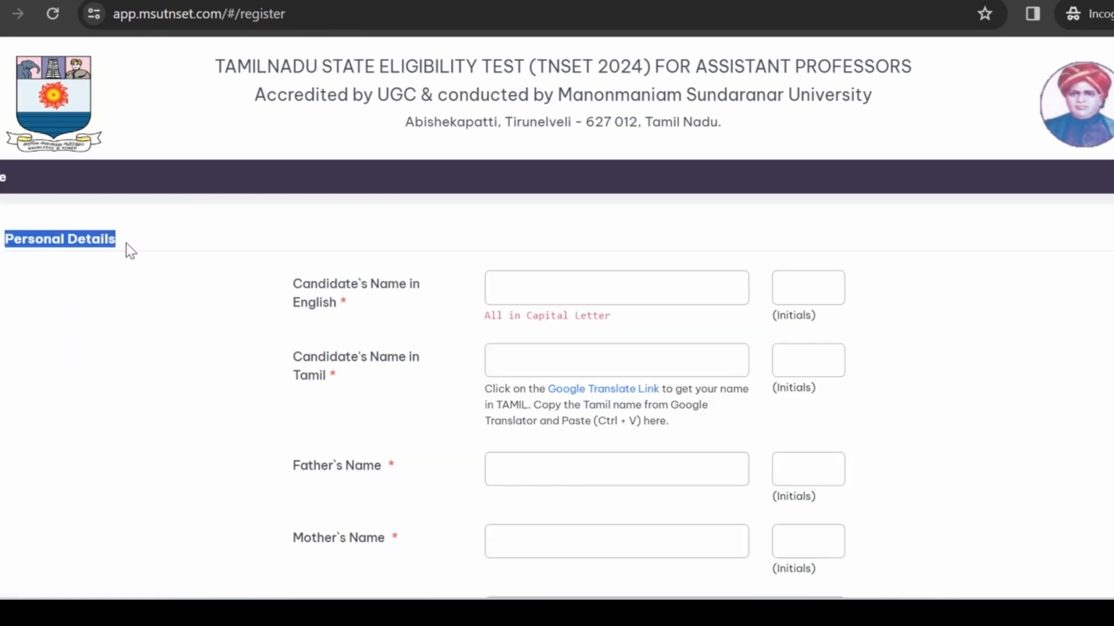
click(572, 288)
text(??????)
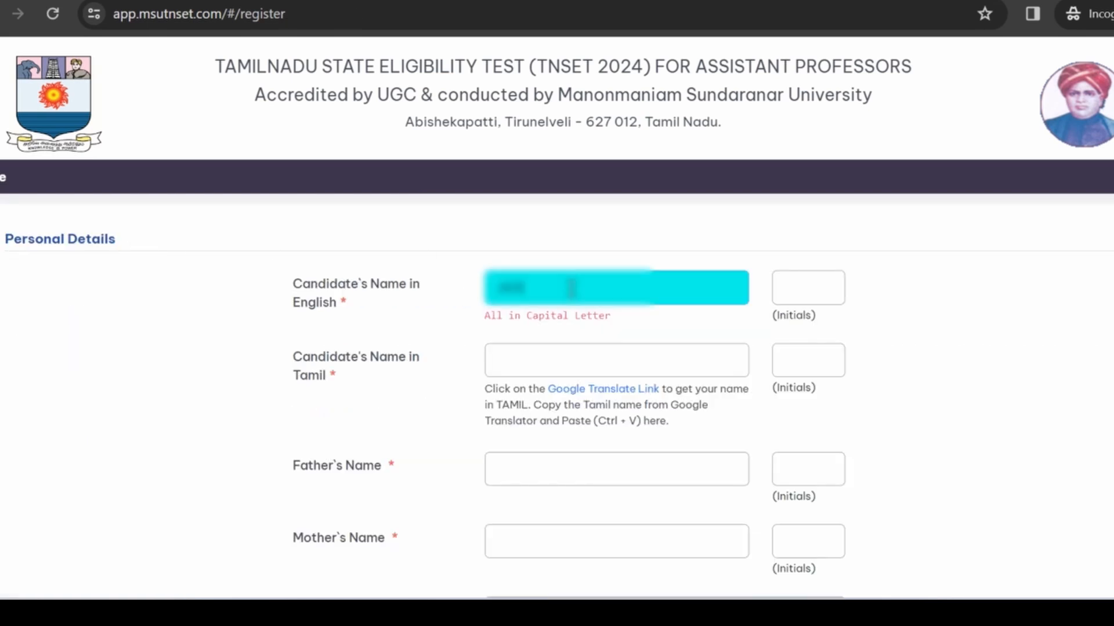
text(????)
click(803, 291)
text(J)
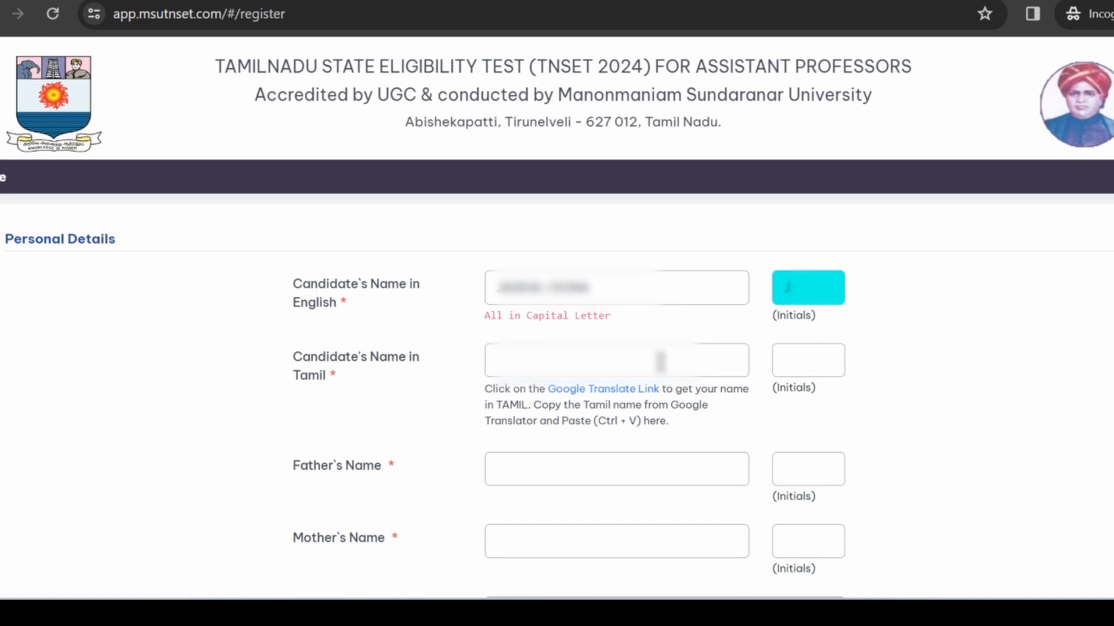
Paste the candidate's name and initial in Tamil
click(661, 361)
key(ctrl+v)
click(806, 361)
key(ctrl+v)
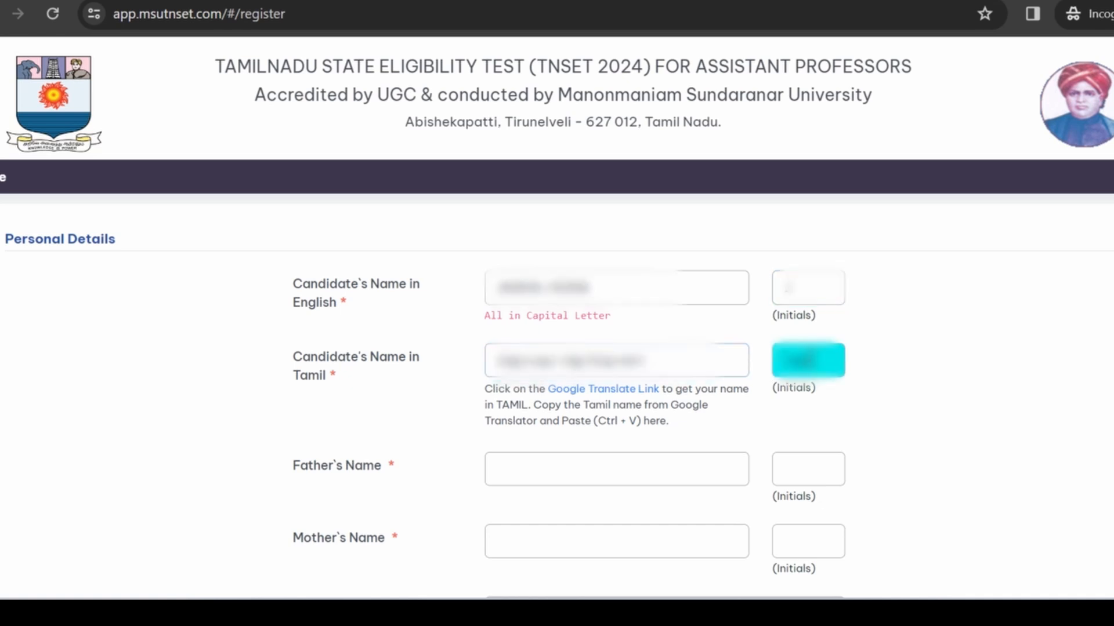
Fill in the father's name and the mother's name, each with its initial
click(549, 468)
key(ctrl+v)
key(Tab)
text(A)
key(Tab)
key(ctrl+v)
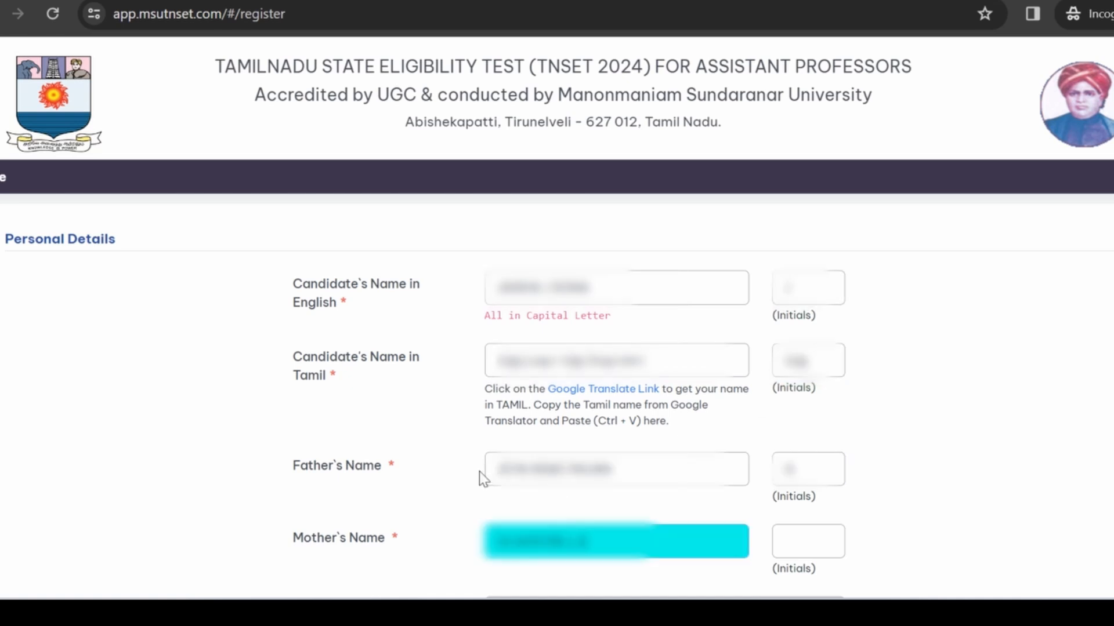
key(Tab)
text(A)
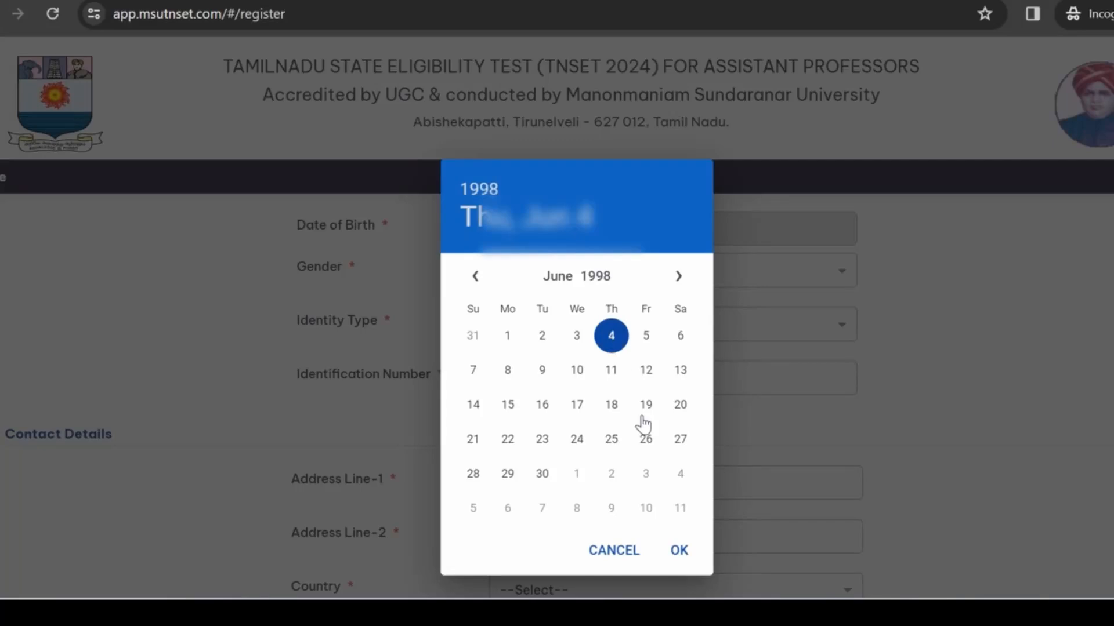
Set the candidate's date of birth, gender Female and identity type Aadhaar Card, and fill in the identification number
click(680, 551)
click(728, 271)
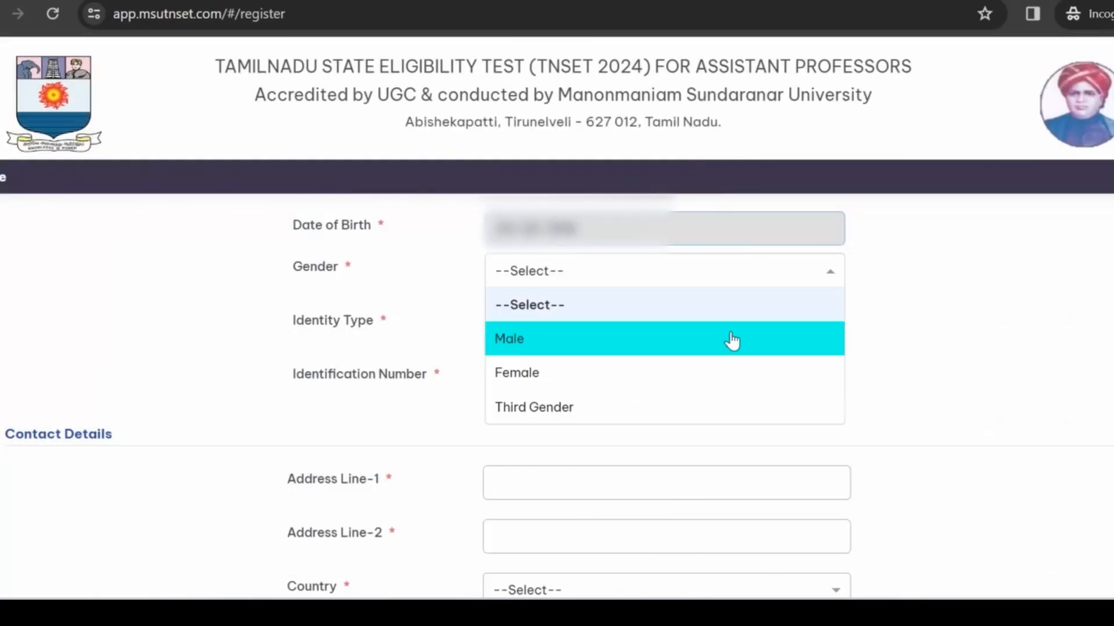
click(681, 374)
click(661, 325)
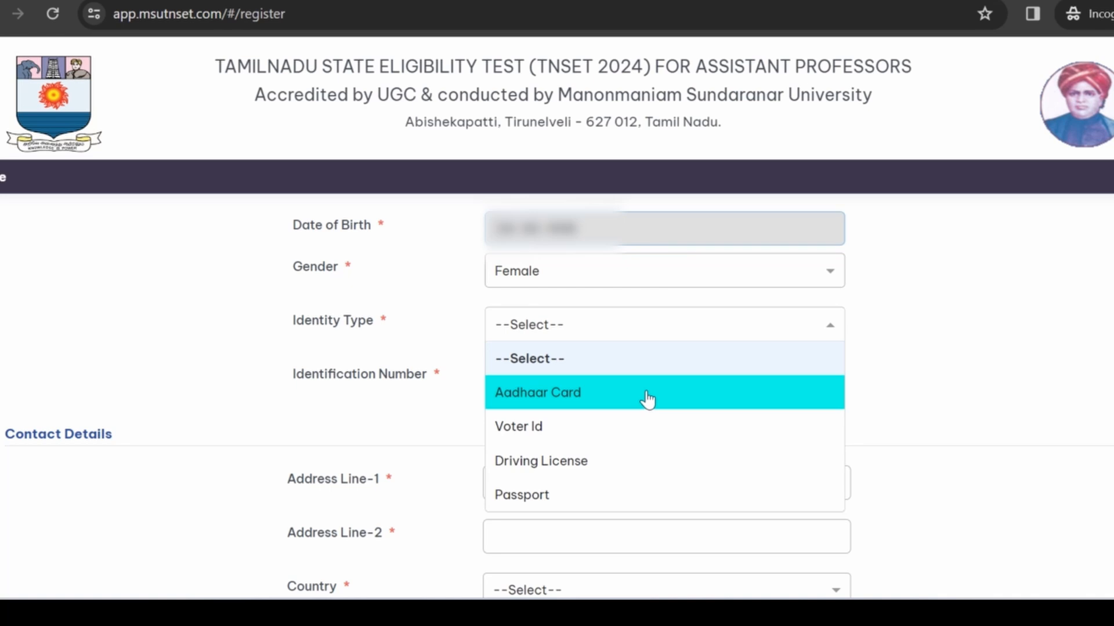
click(648, 399)
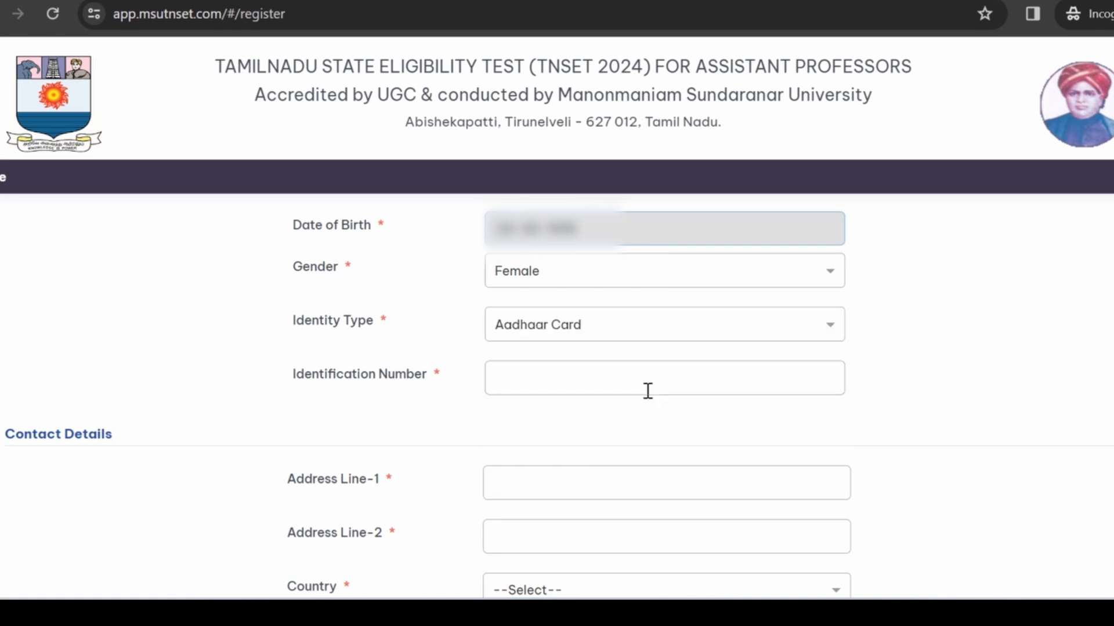
click(579, 380)
Fill in the contact address with country, state, district and pincode, and enter and confirm the e-mail address
scroll(667, 377, down, 3)
click(726, 256)
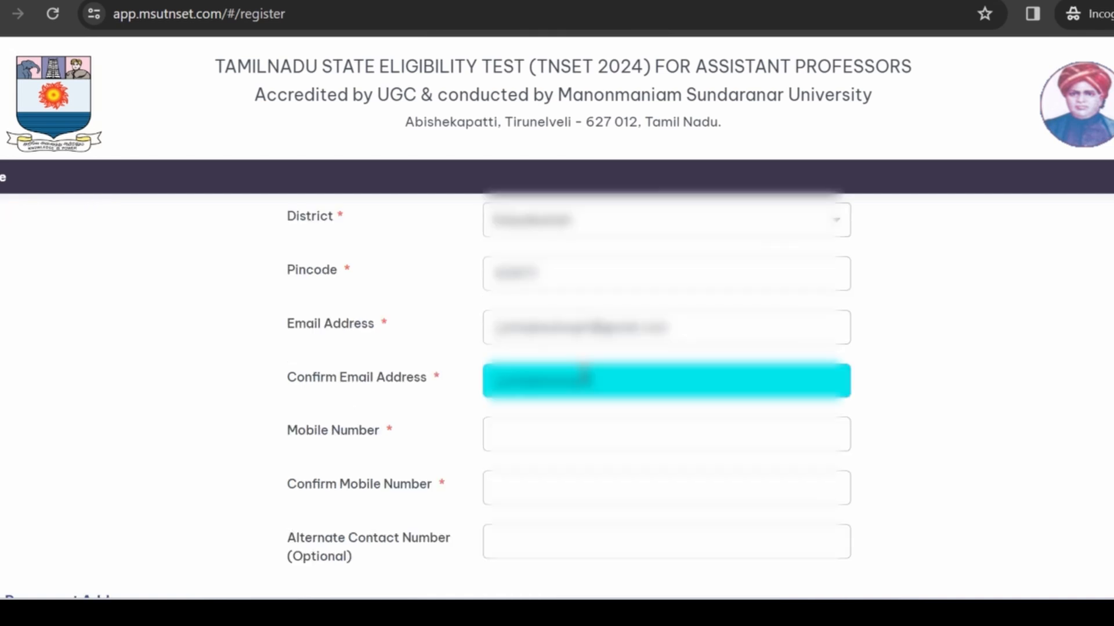
text(@gmail.com)
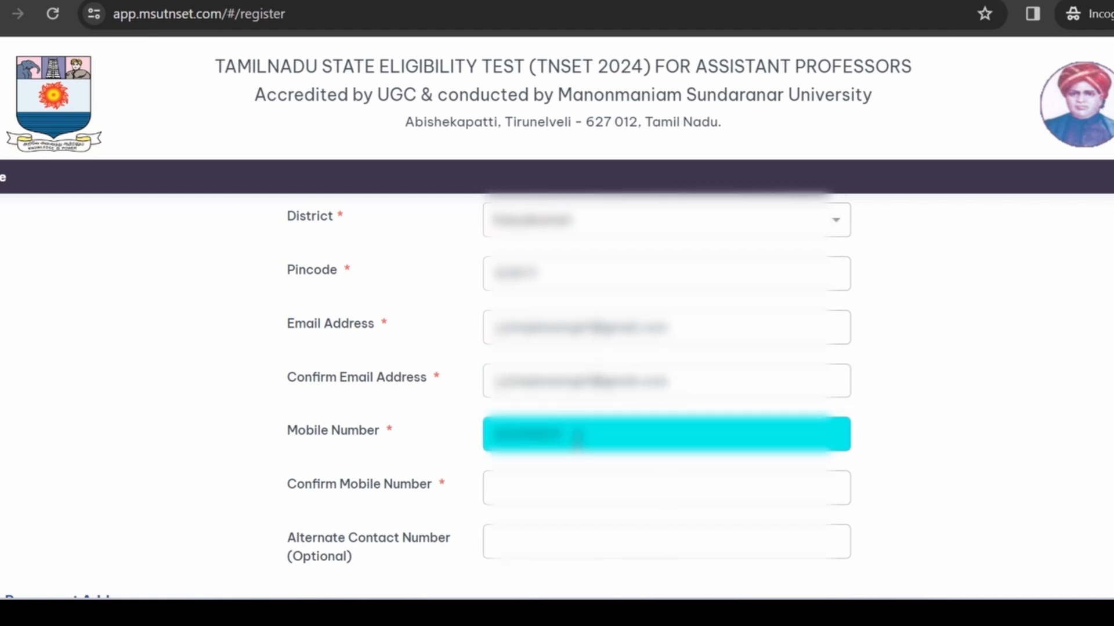
Enter and confirm the candidate's mobile number, leaving the optional alternate contact number empty
text(0)
click(571, 497)
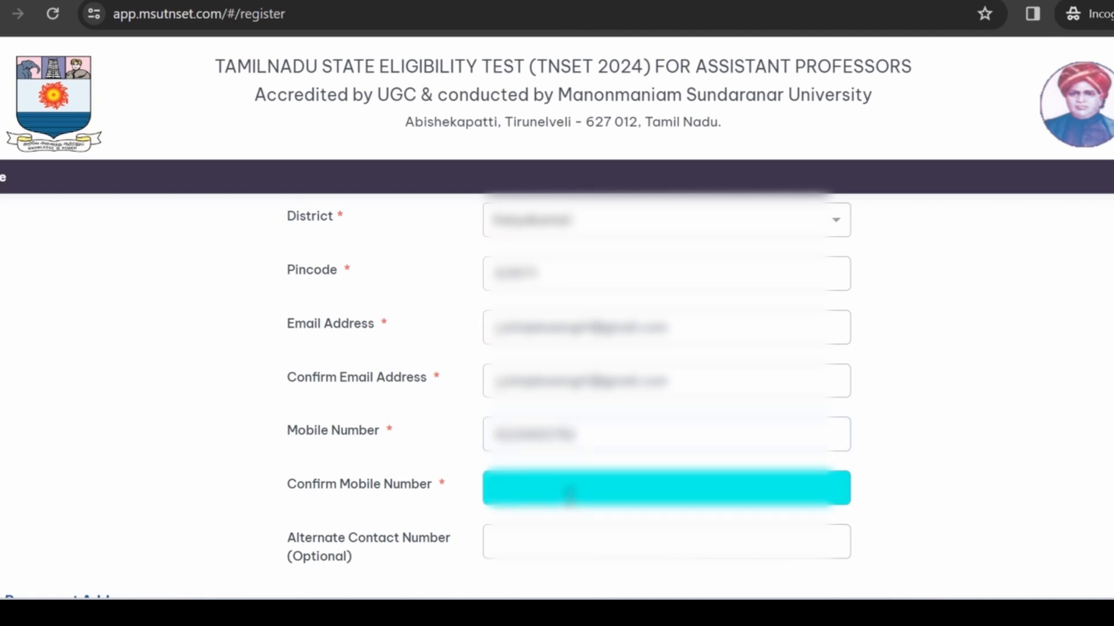
text(0)
text(00)
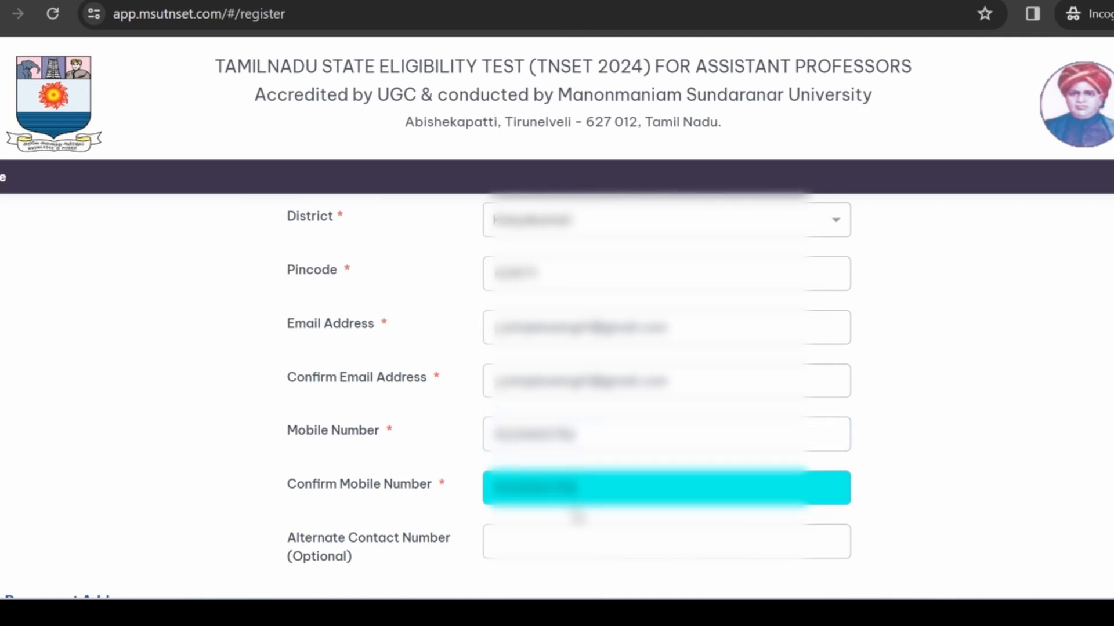
click(551, 544)
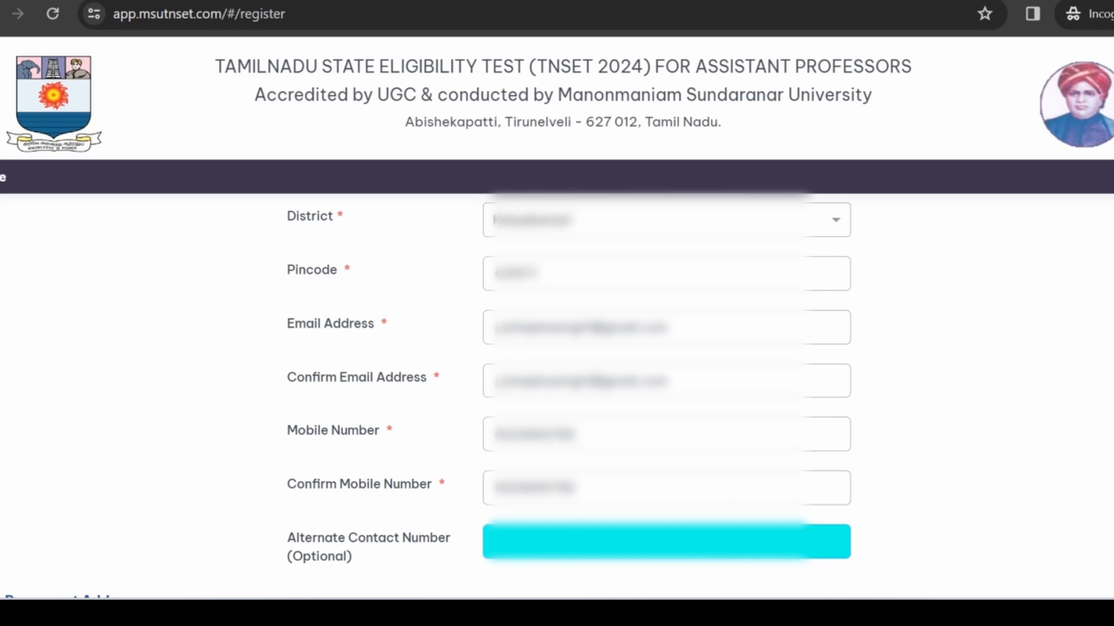
Set the permanent address to be the same as the contact address above
scroll(130, 212, down, 6)
drag(149, 218, 2, 223)
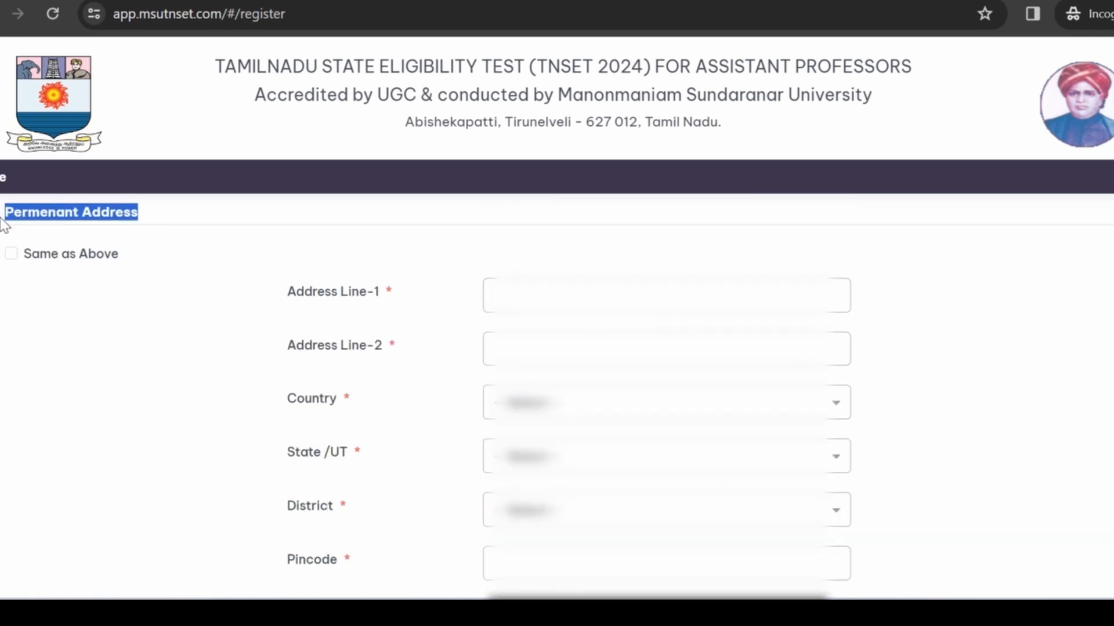
click(124, 238)
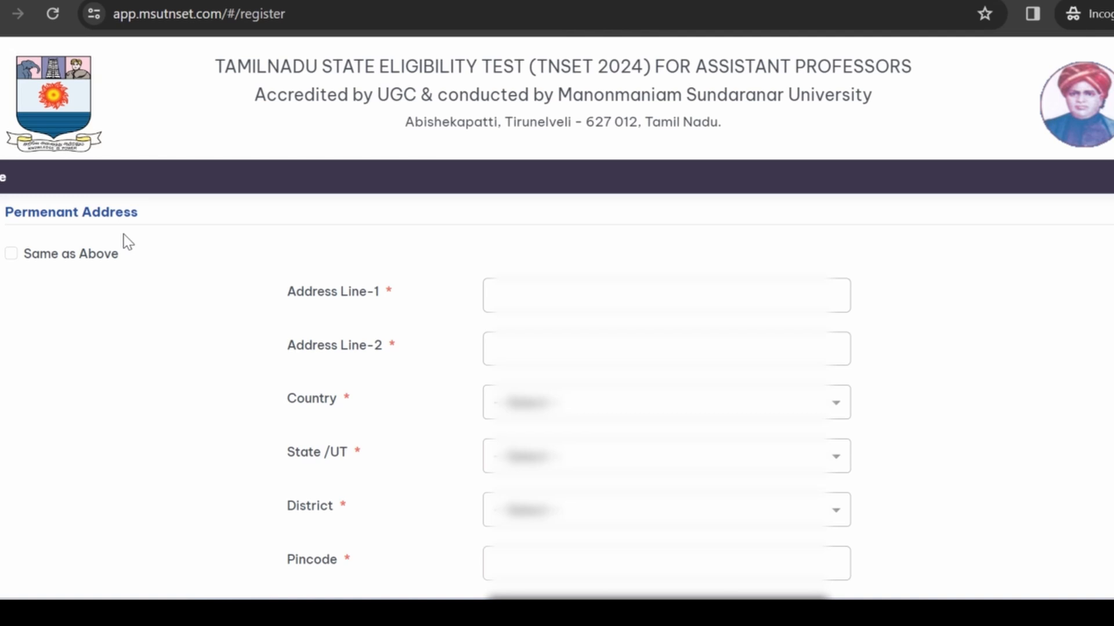
click(11, 254)
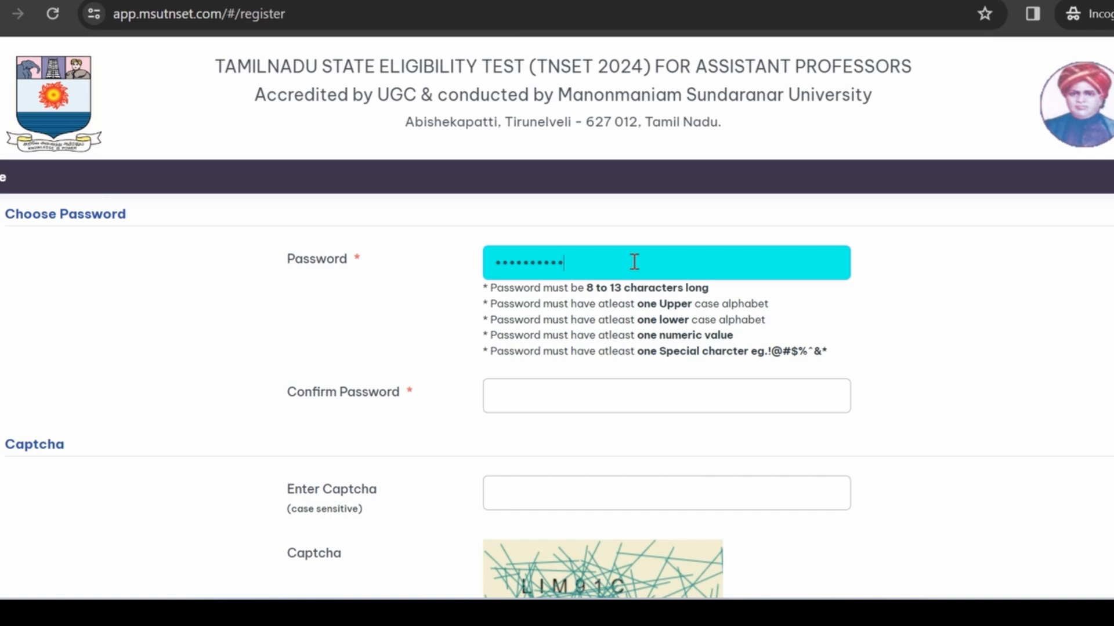
Enter and confirm the account password, fill in the captcha, and submit the registration form
click(676, 403)
text(••••)
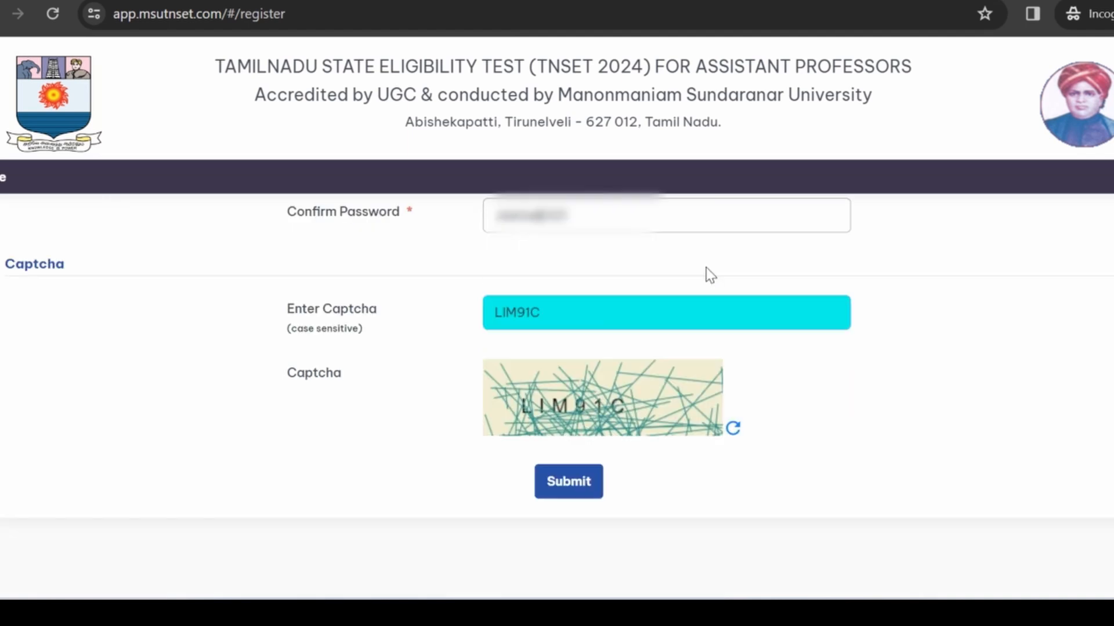
click(582, 493)
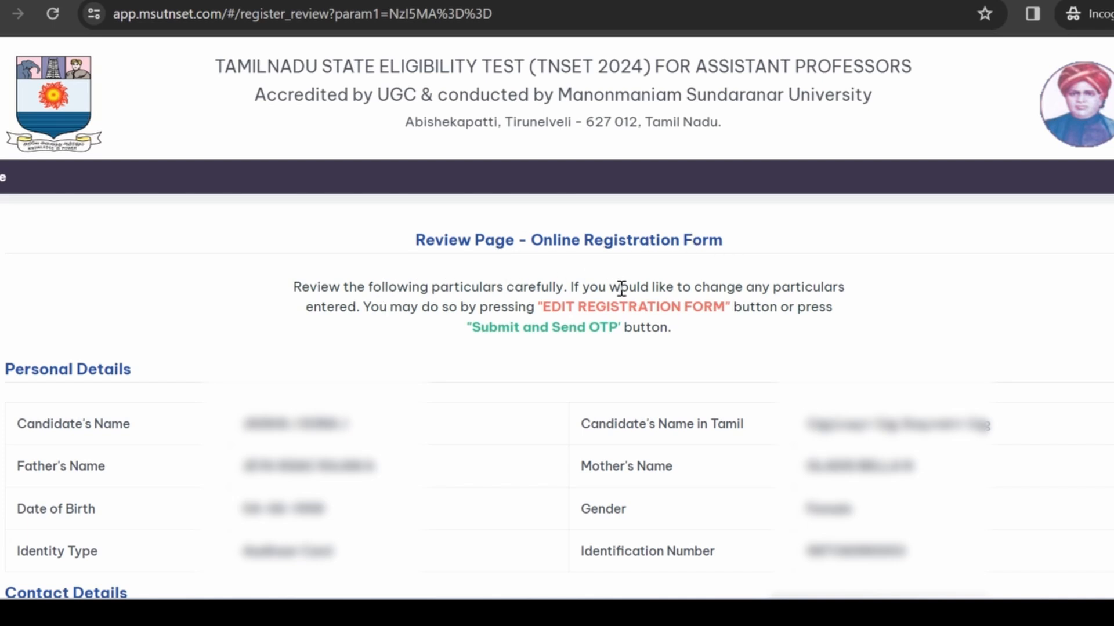
Mark all eight checklist particulars as verified, agree to the declaration, and submit the registration to have the OTP sent
click(23, 325)
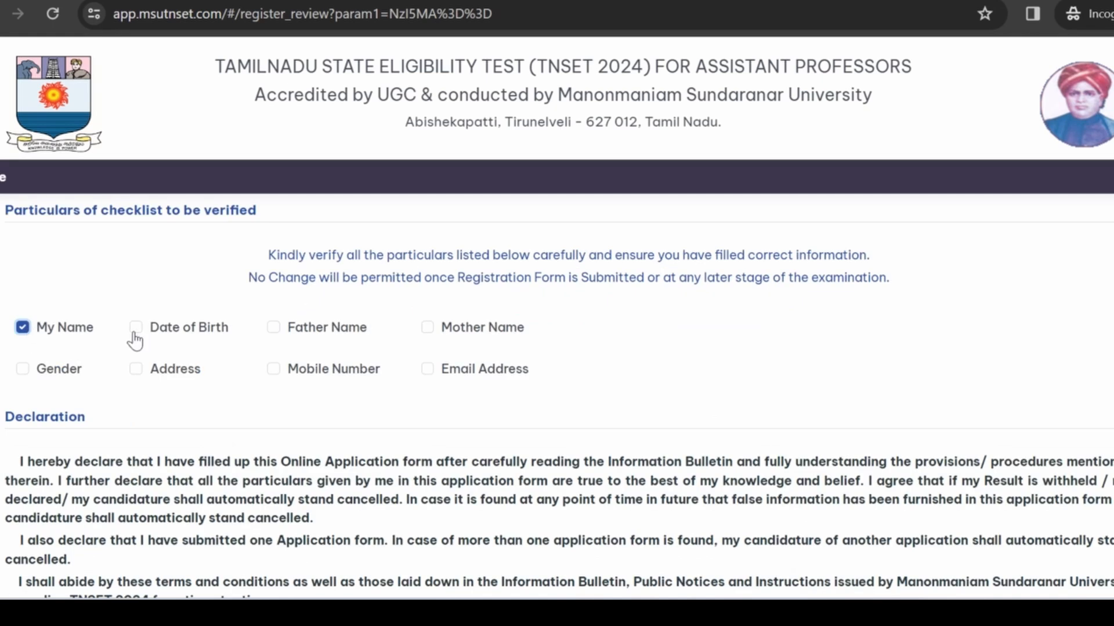
click(131, 325)
click(273, 325)
click(23, 368)
click(132, 368)
click(273, 368)
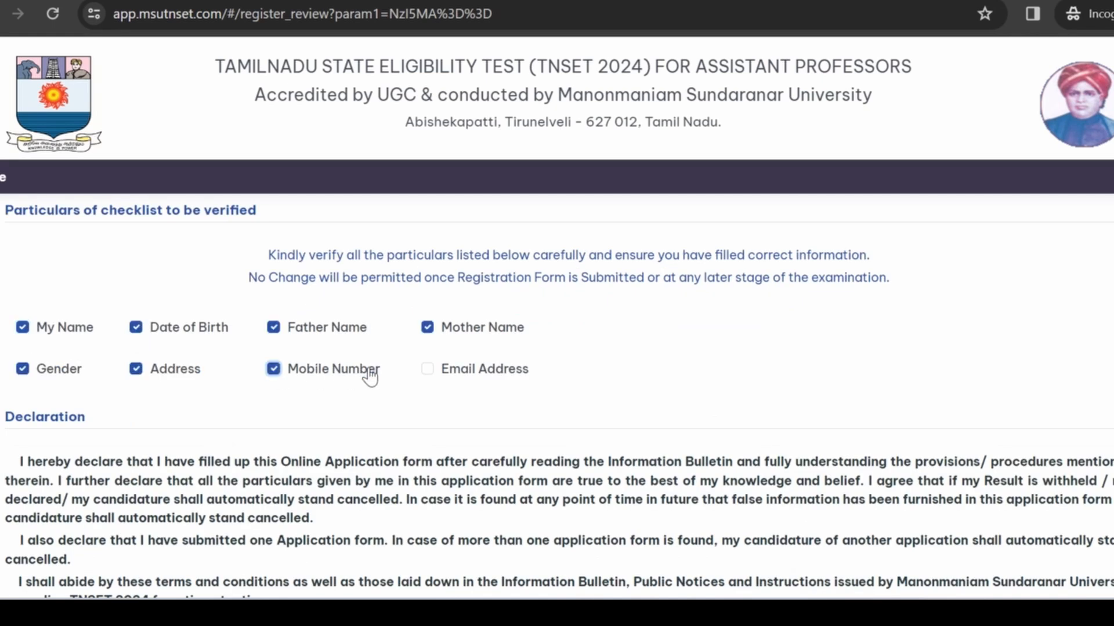
click(425, 326)
click(425, 368)
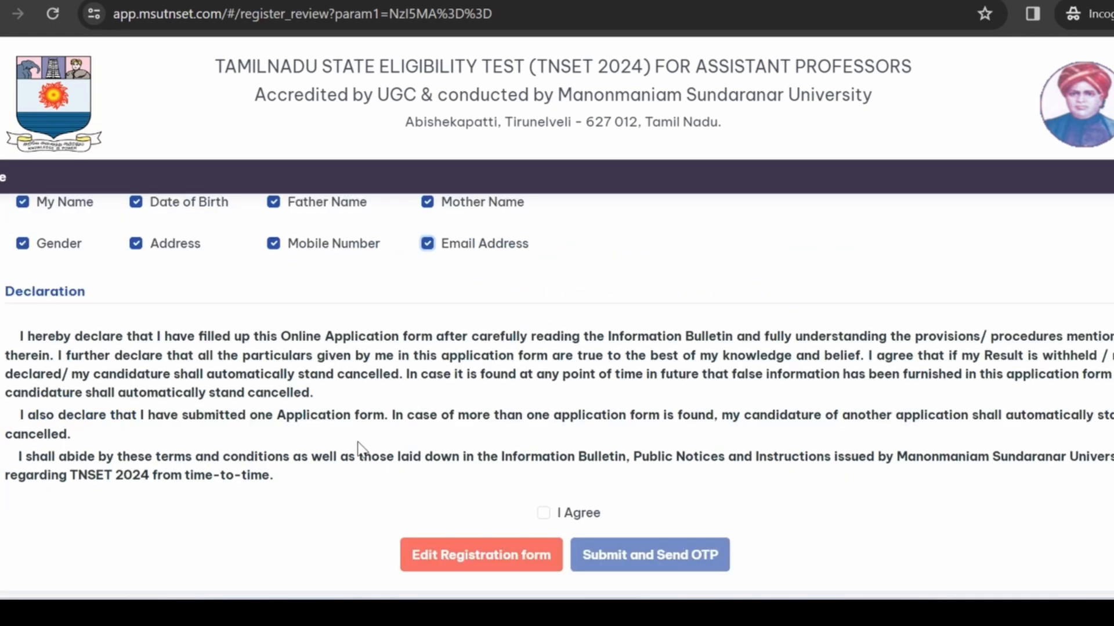
click(543, 515)
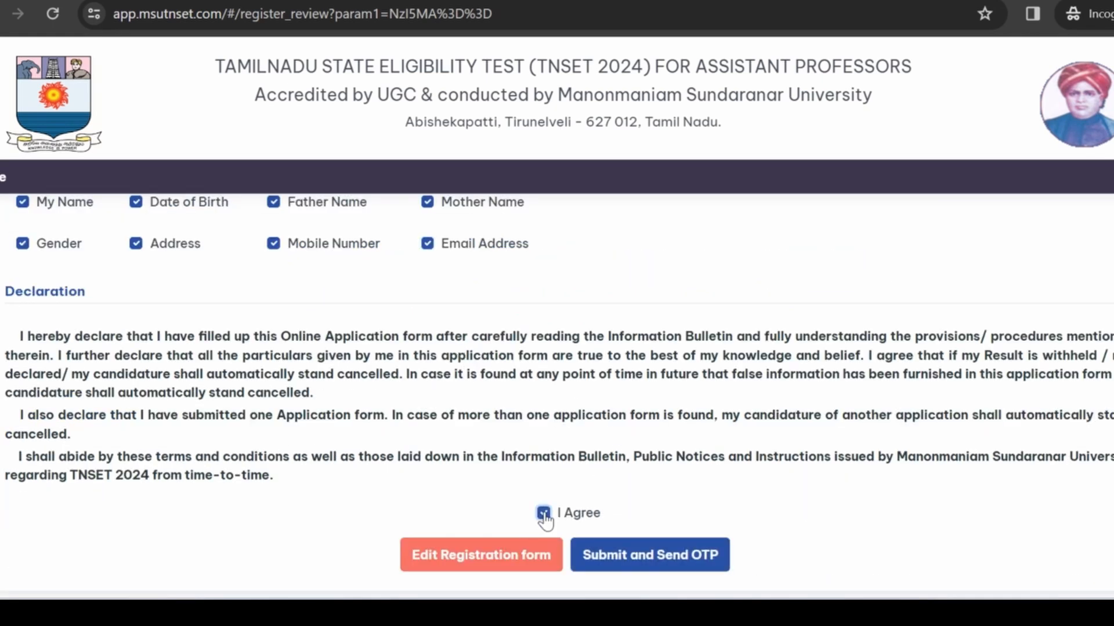
click(665, 561)
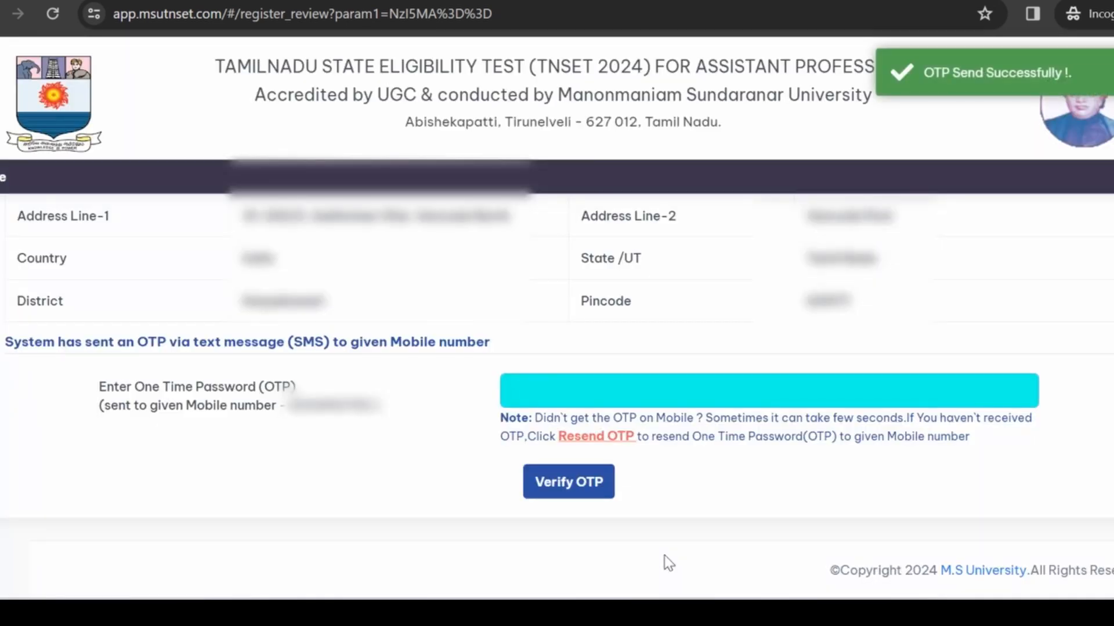
Enter the one-time password sent to the mobile number and verify it
click(690, 392)
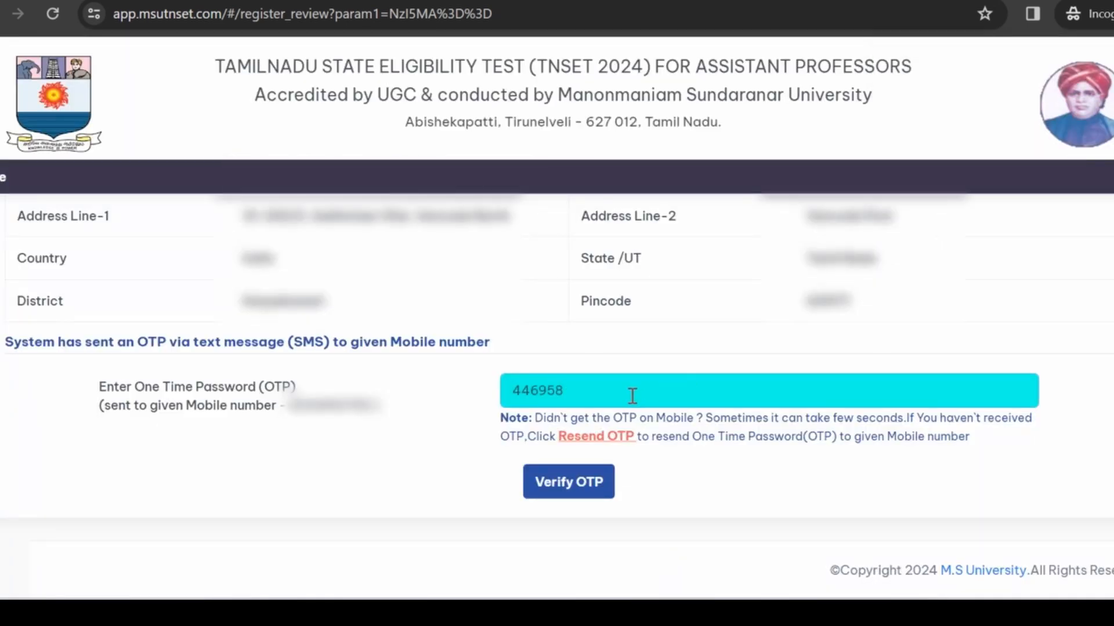
click(583, 496)
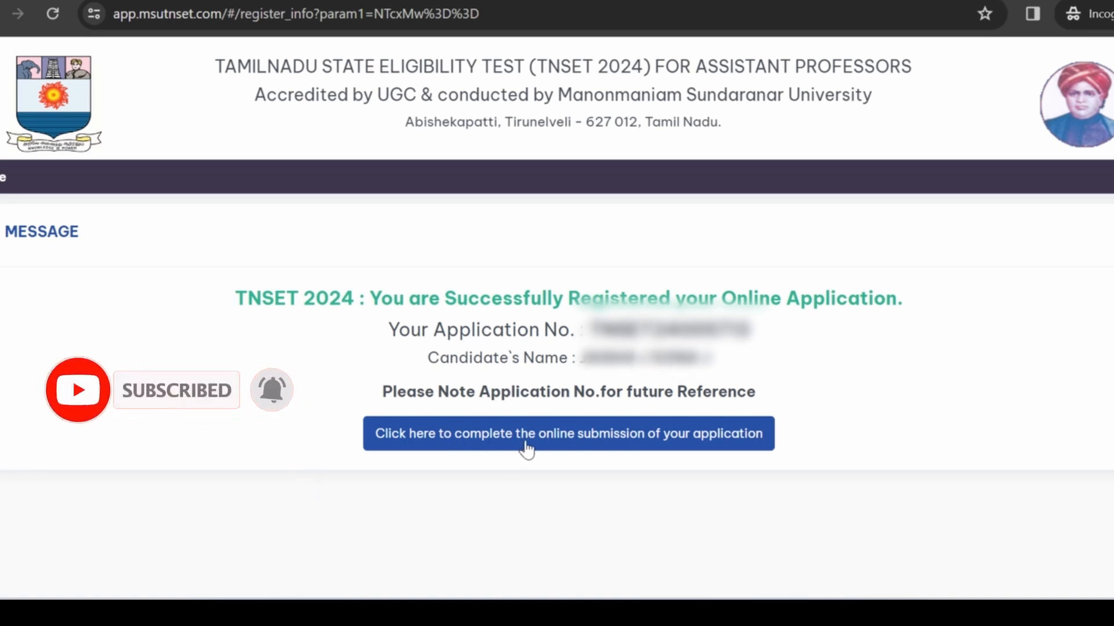
Proceed to complete the online submission and sign in with the application number, account password and captcha
click(771, 439)
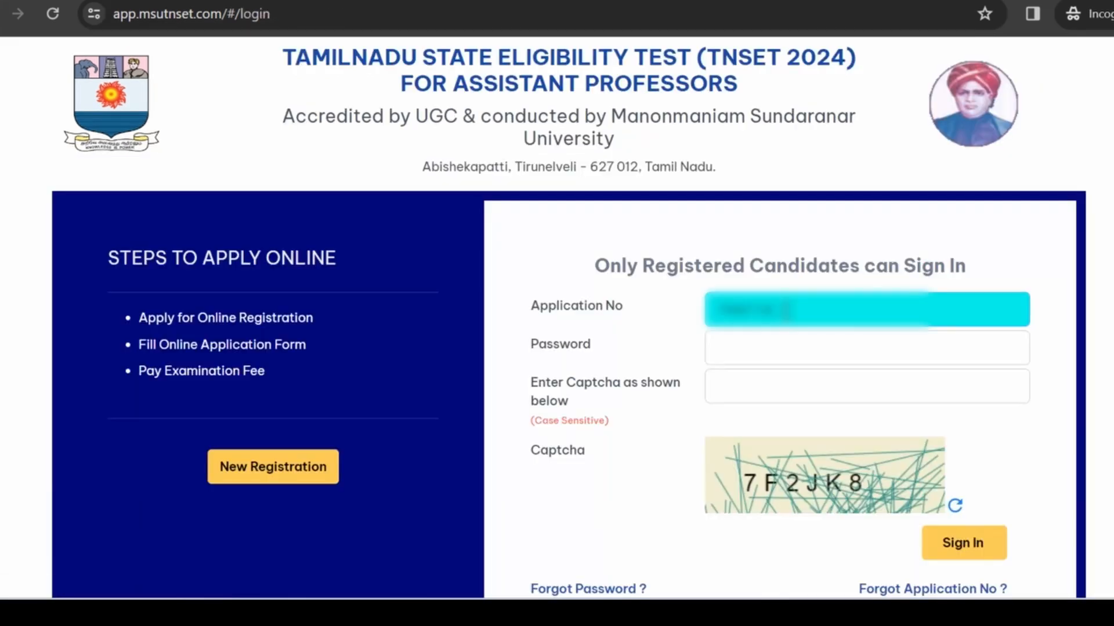
click(790, 353)
text(**)
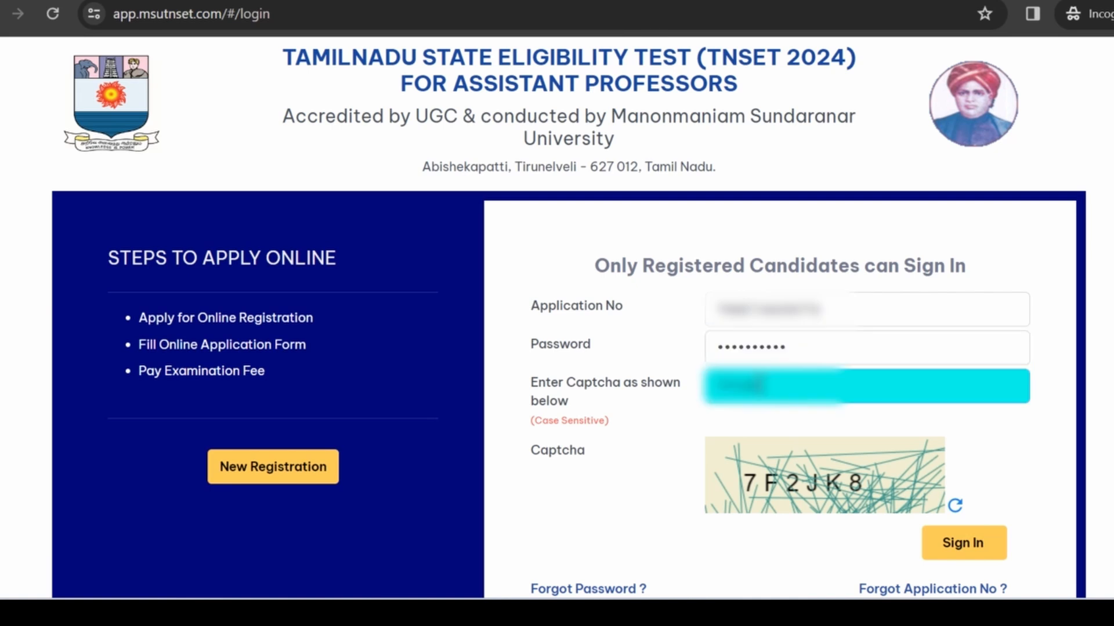
click(961, 548)
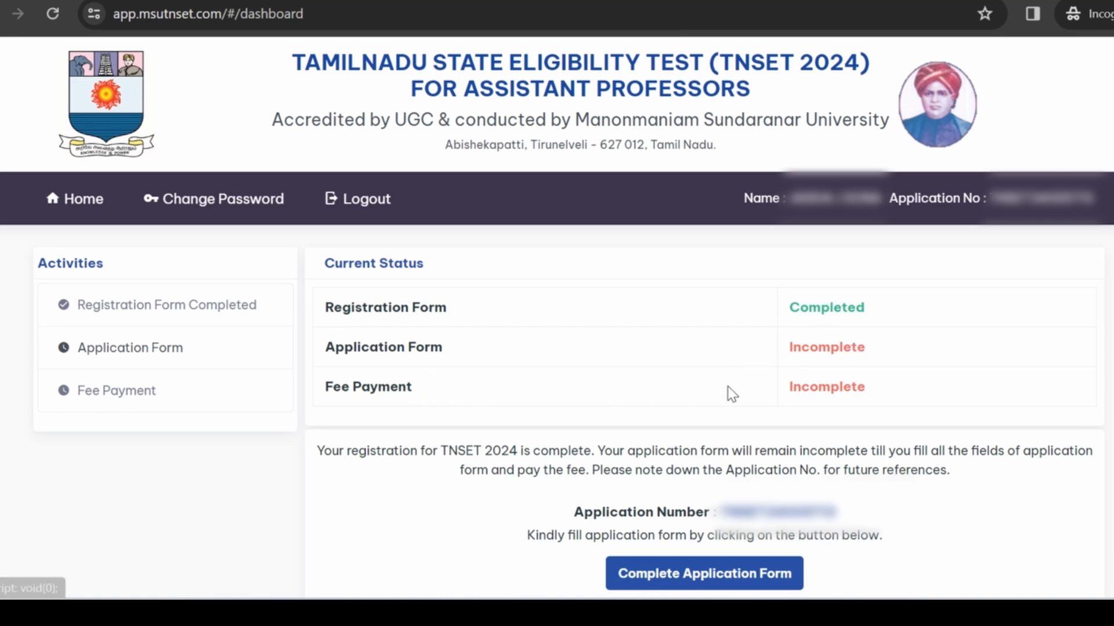
Start completing the application form and open its Personal Details stage
click(706, 584)
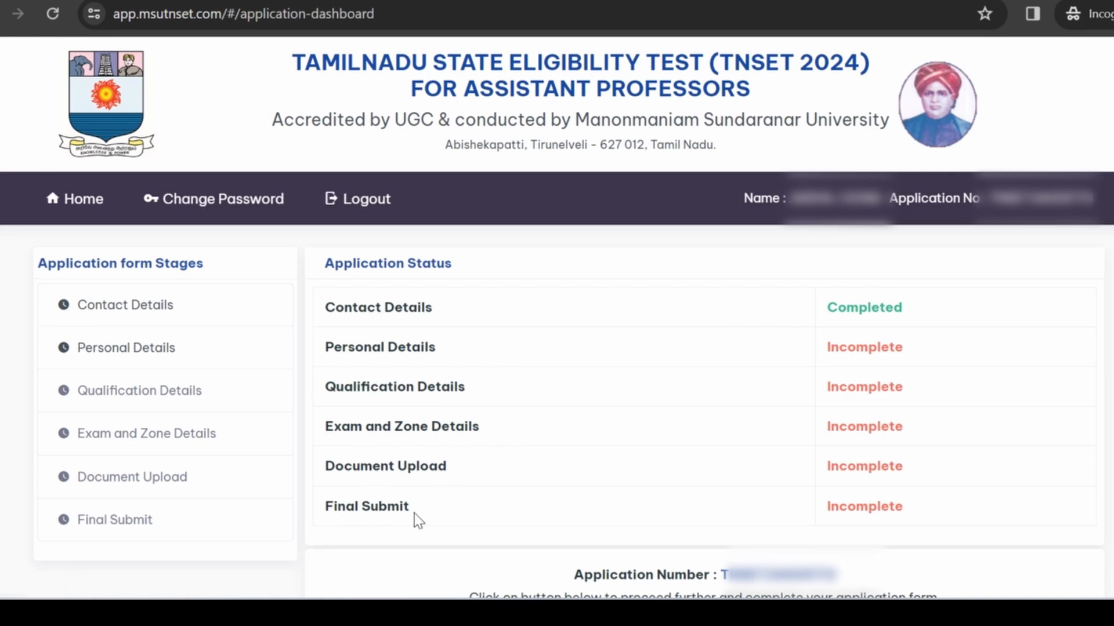
scroll(406, 513, down, 2)
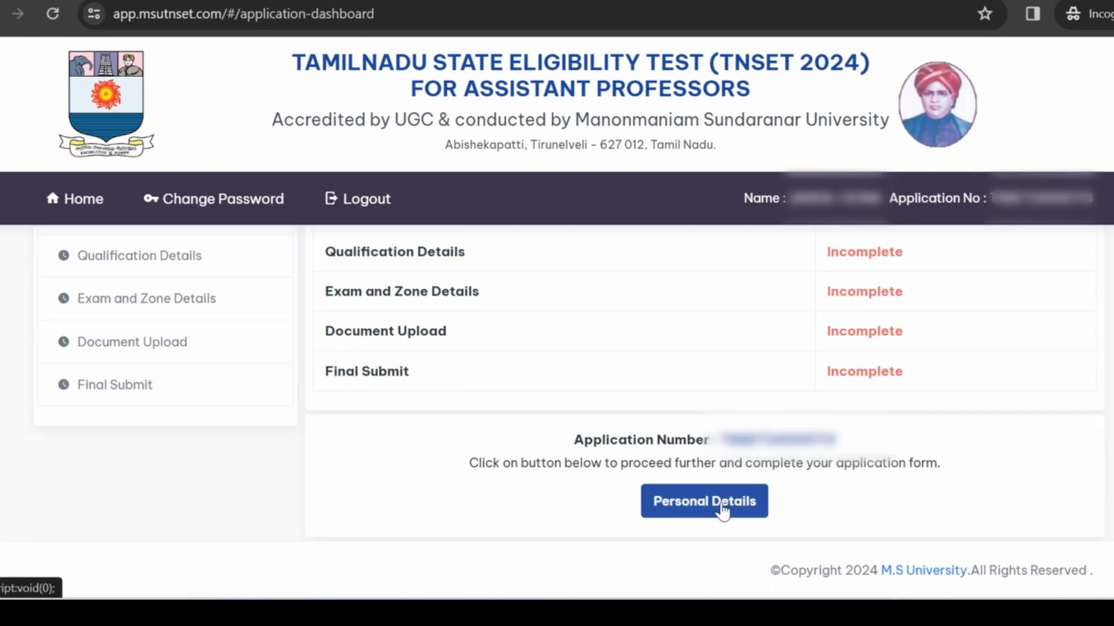
click(726, 506)
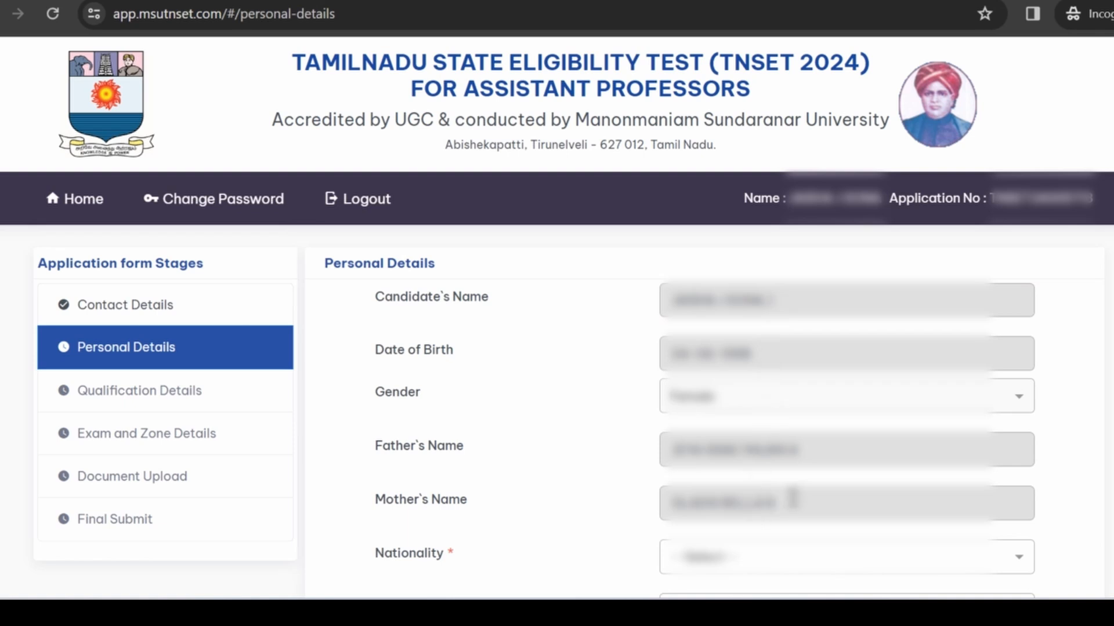
Set the nationality to Indian, the religion to Christian and the community to BC in the personal details
scroll(800, 498, down, 5)
click(778, 265)
click(723, 328)
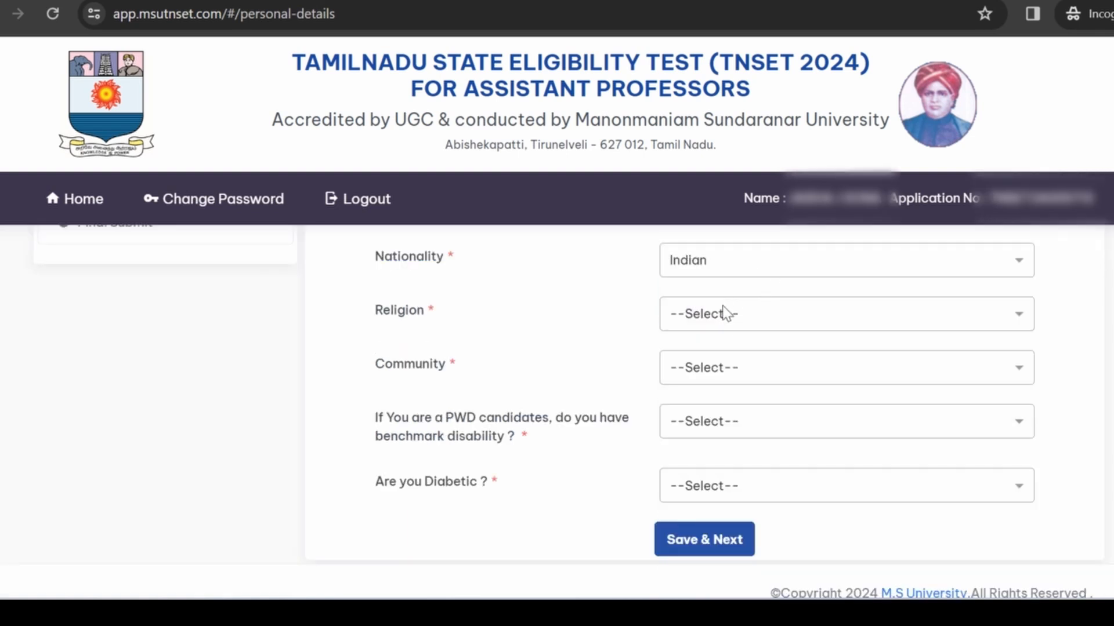
click(789, 310)
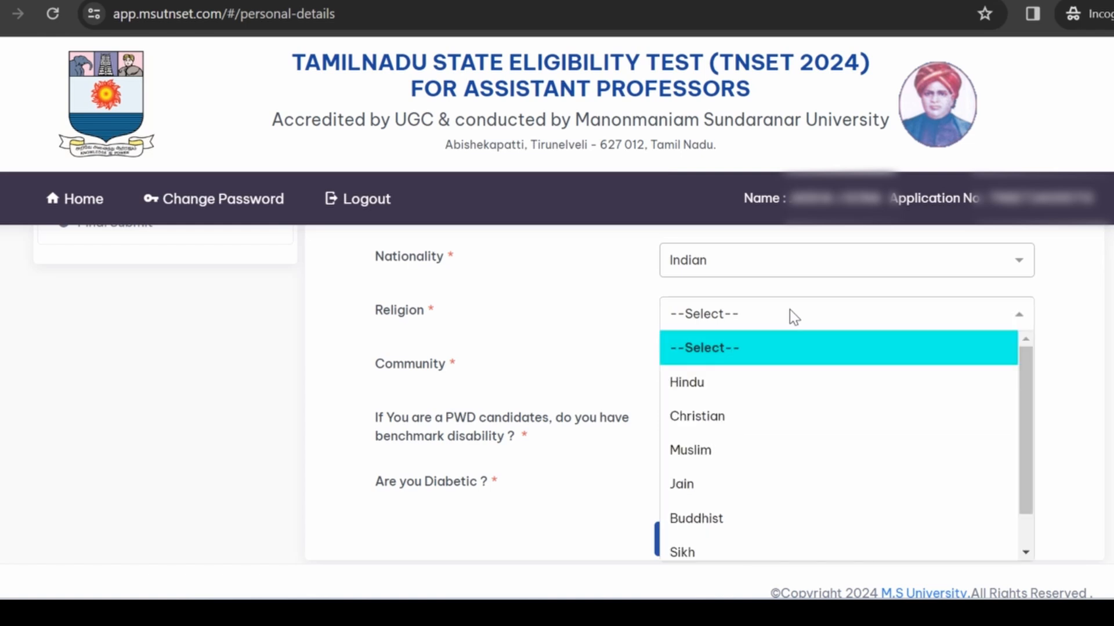
click(747, 413)
click(767, 370)
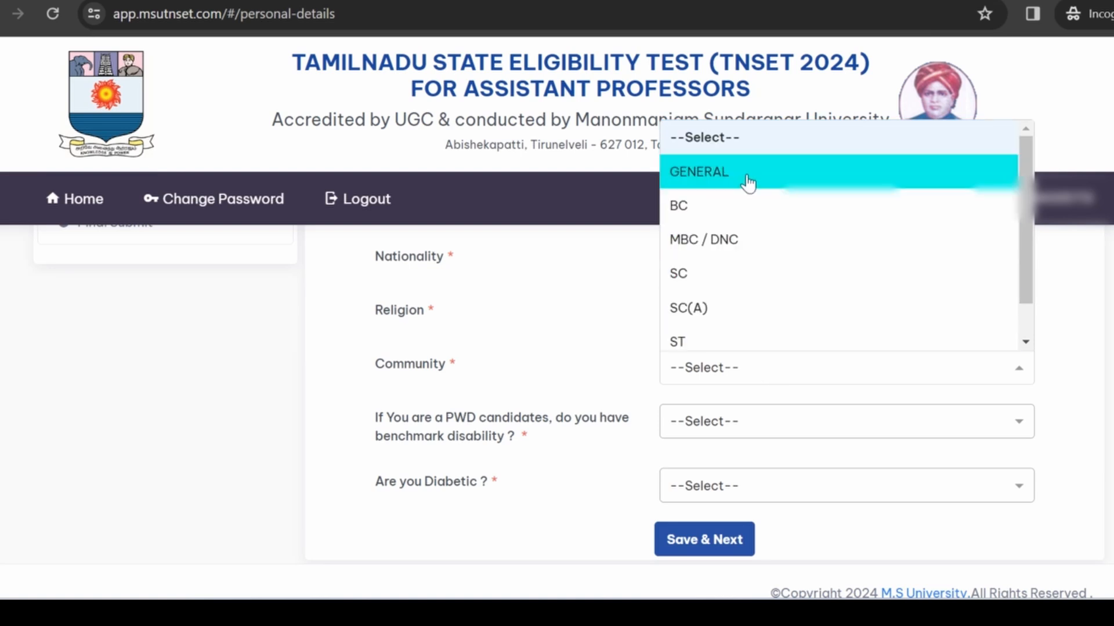
click(733, 210)
Answer No to both the benchmark disability and diabetic questions, and save the personal details
click(726, 422)
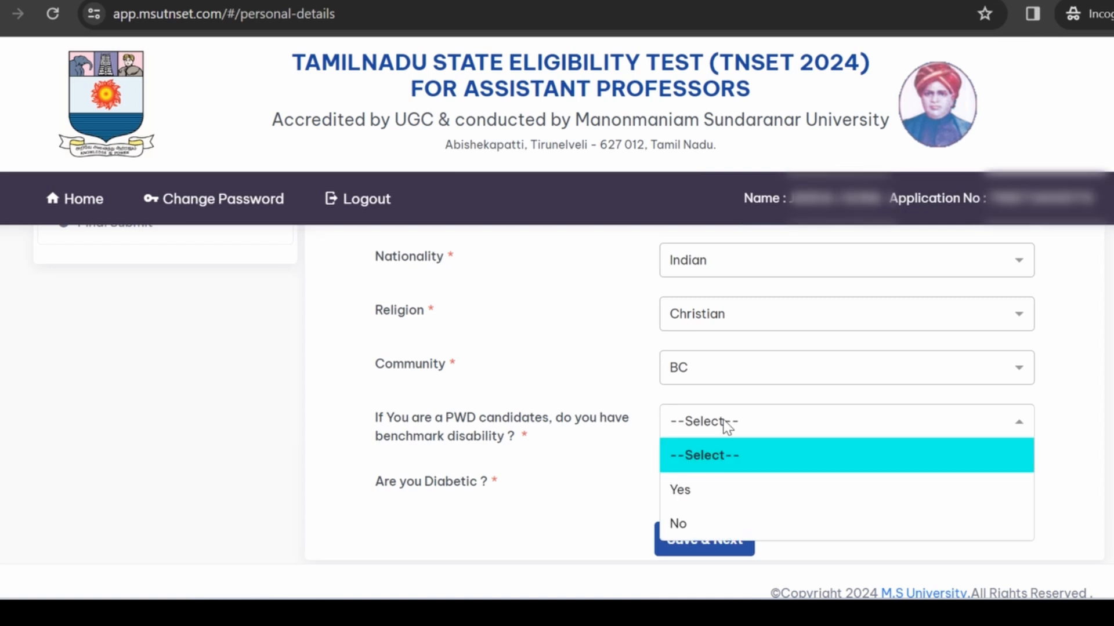
click(718, 527)
click(727, 487)
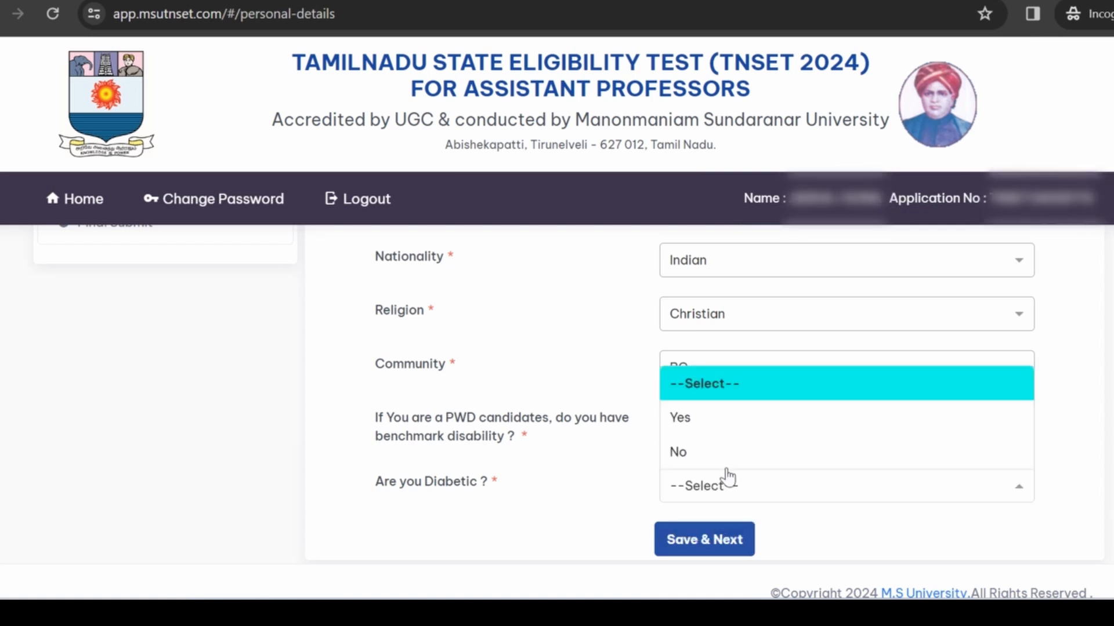
click(694, 454)
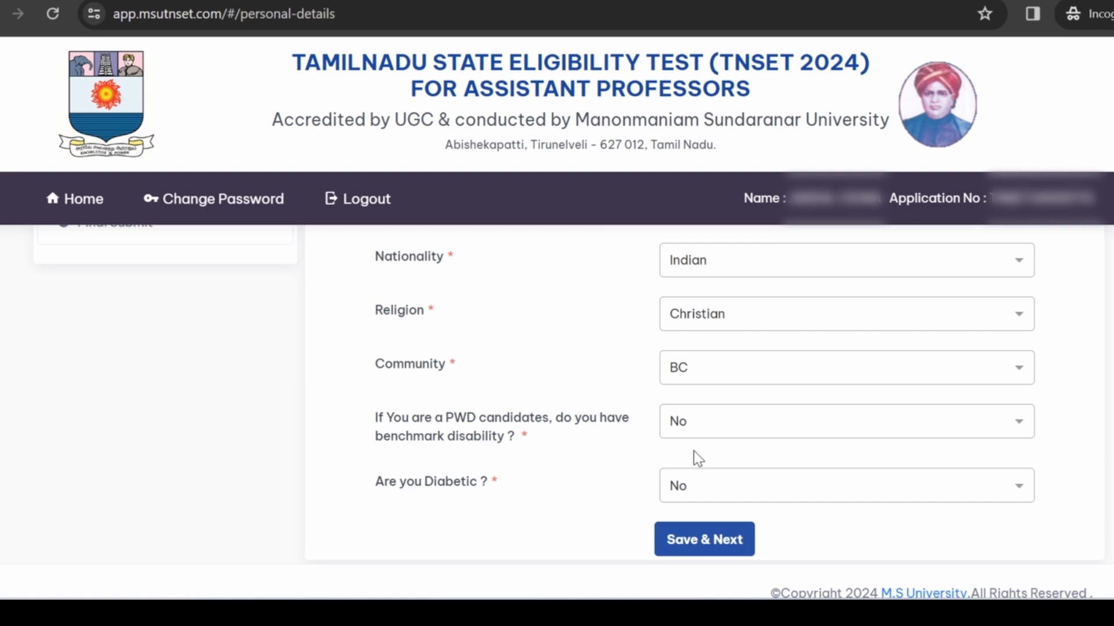
click(719, 541)
click(542, 407)
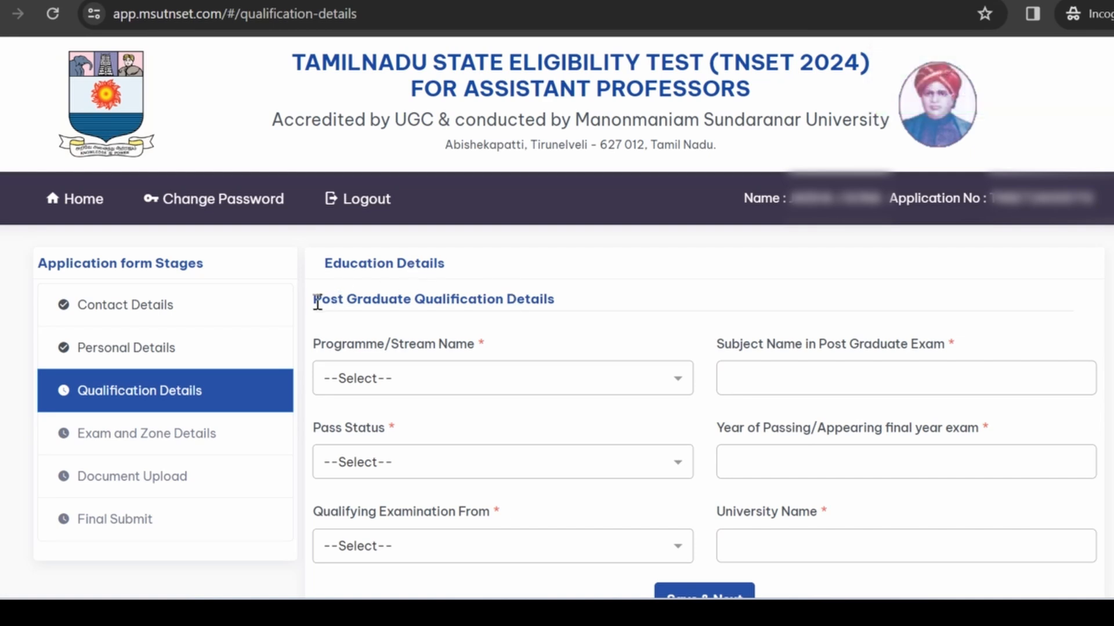
Set the post graduate programme to Master of Science (M.Sc.) and the subject name to Computer Science
drag(318, 303, 577, 307)
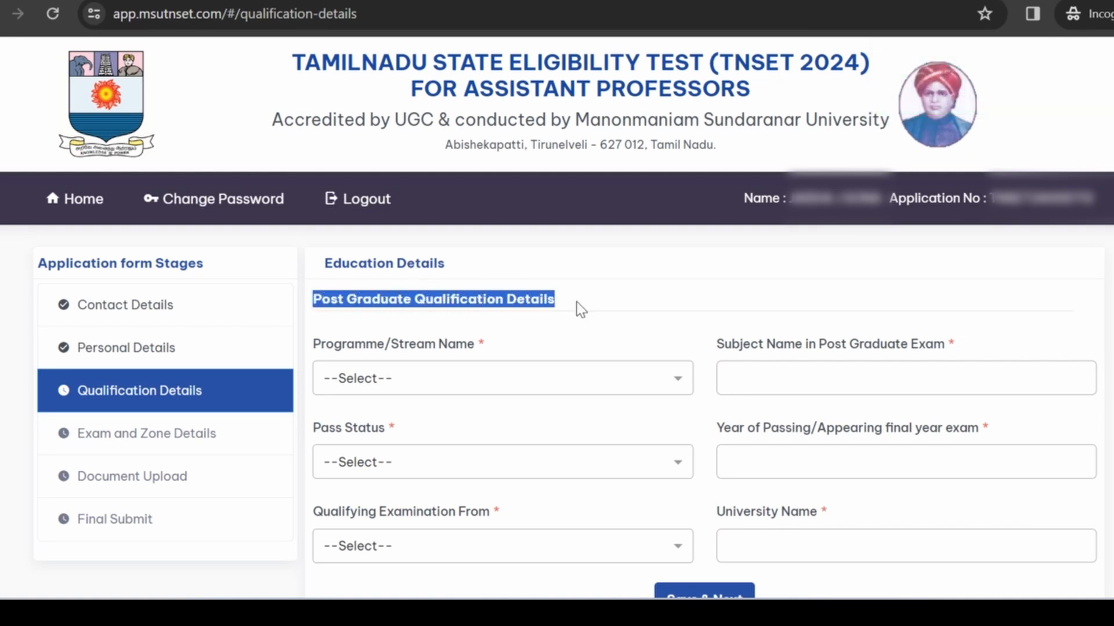
click(600, 311)
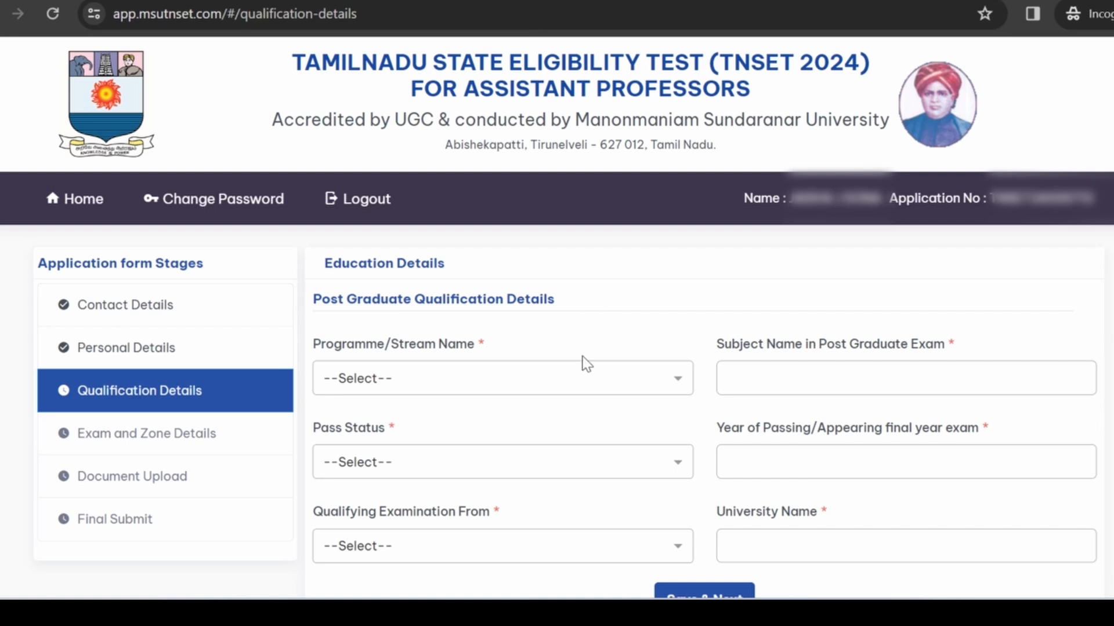
click(445, 384)
text(m.sc)
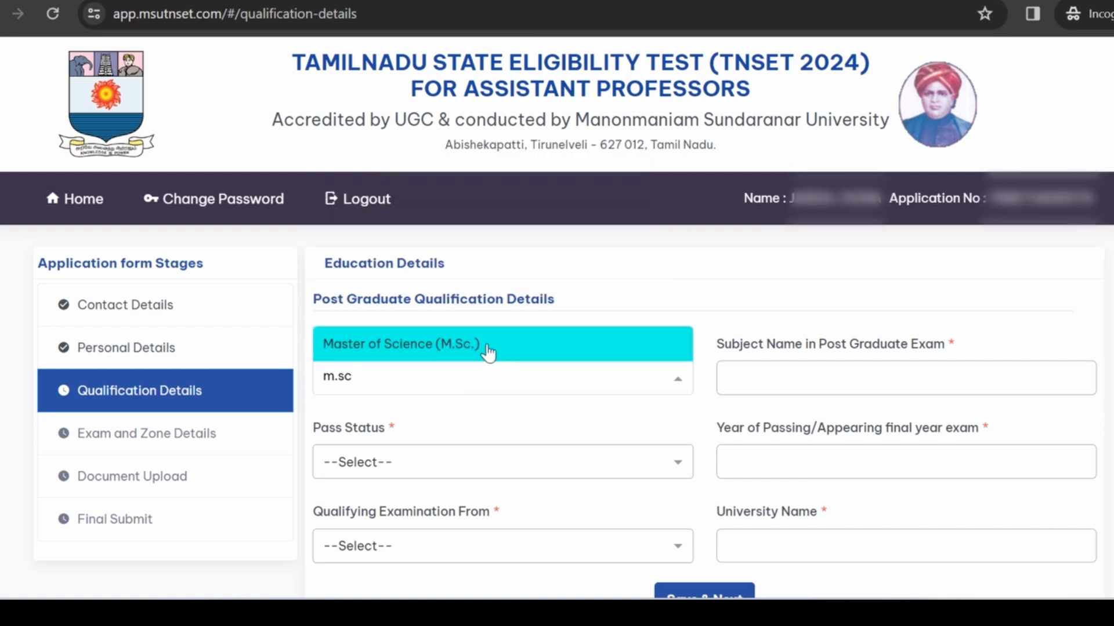
click(486, 348)
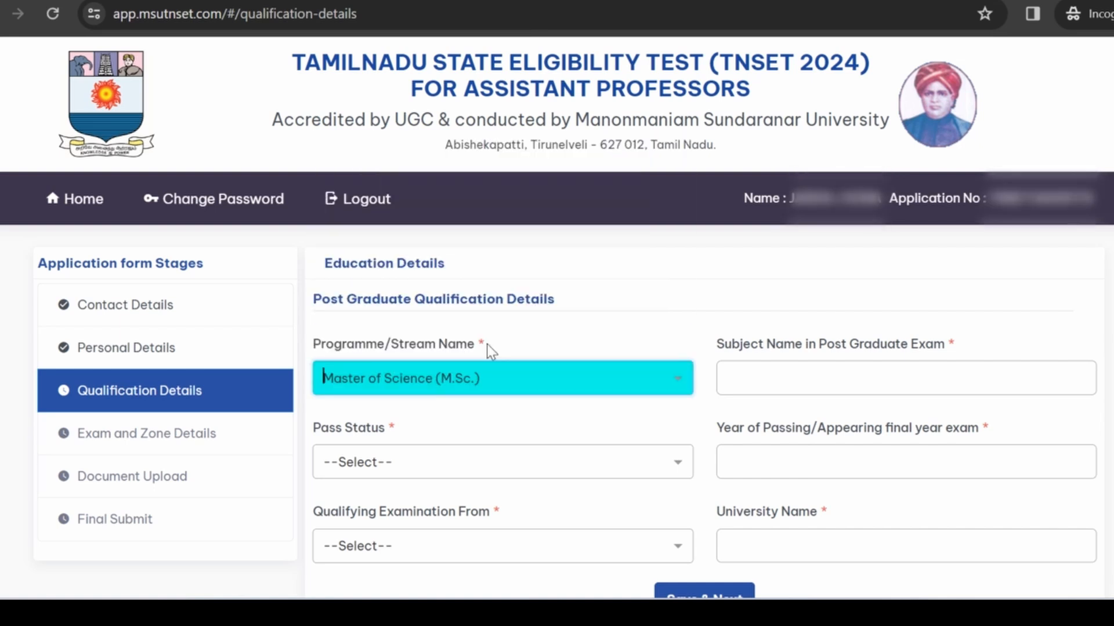
click(796, 381)
text(Computer Science)
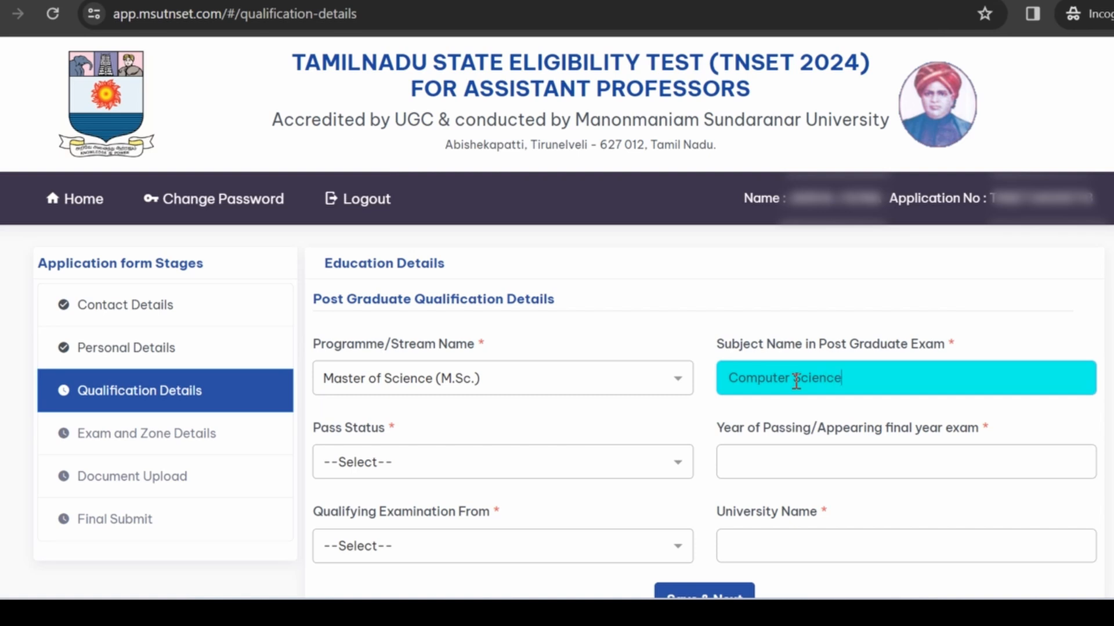
Set the post graduate pass status to Passed and the year of passing to 2020
click(563, 458)
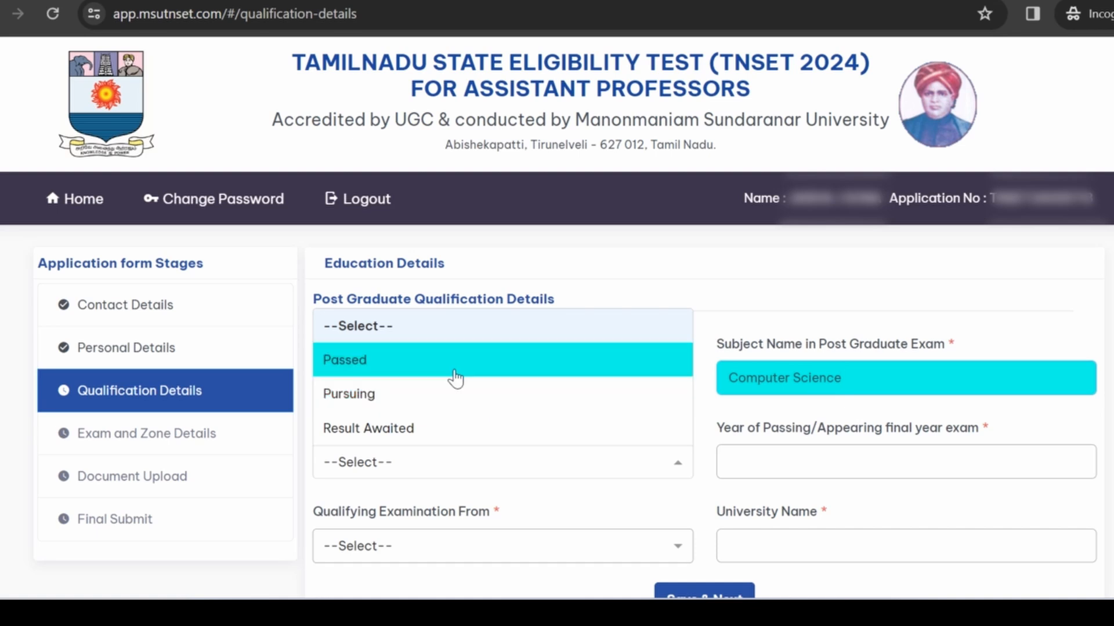
click(402, 368)
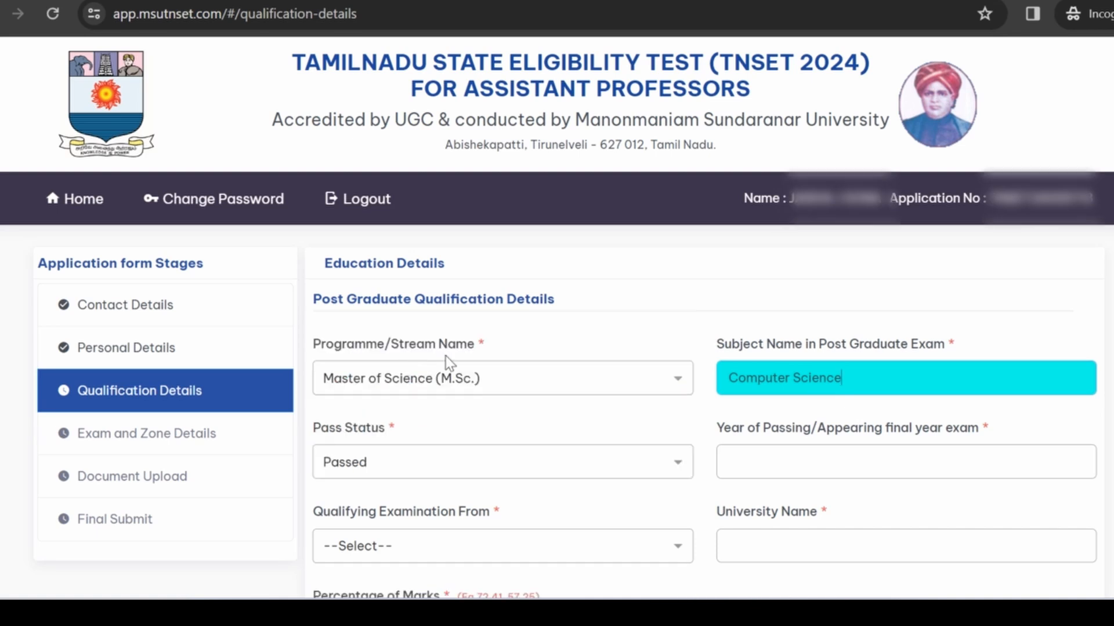
click(823, 468)
text(2020)
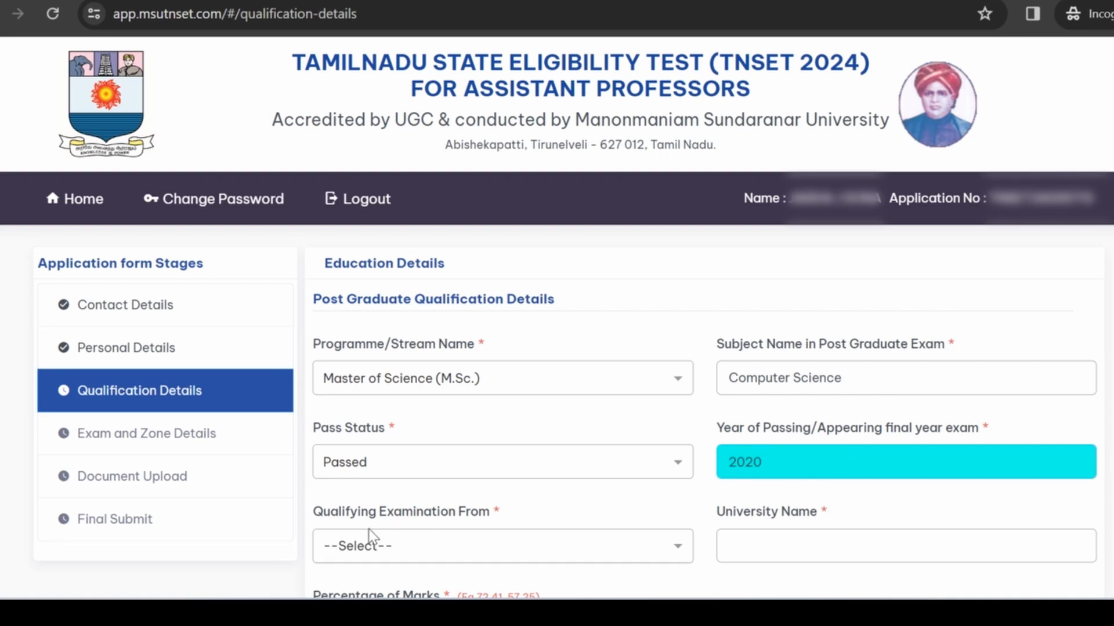
Set the qualifying examination's country to India, its state to Tamil Nadu and the university name to MS University
click(440, 551)
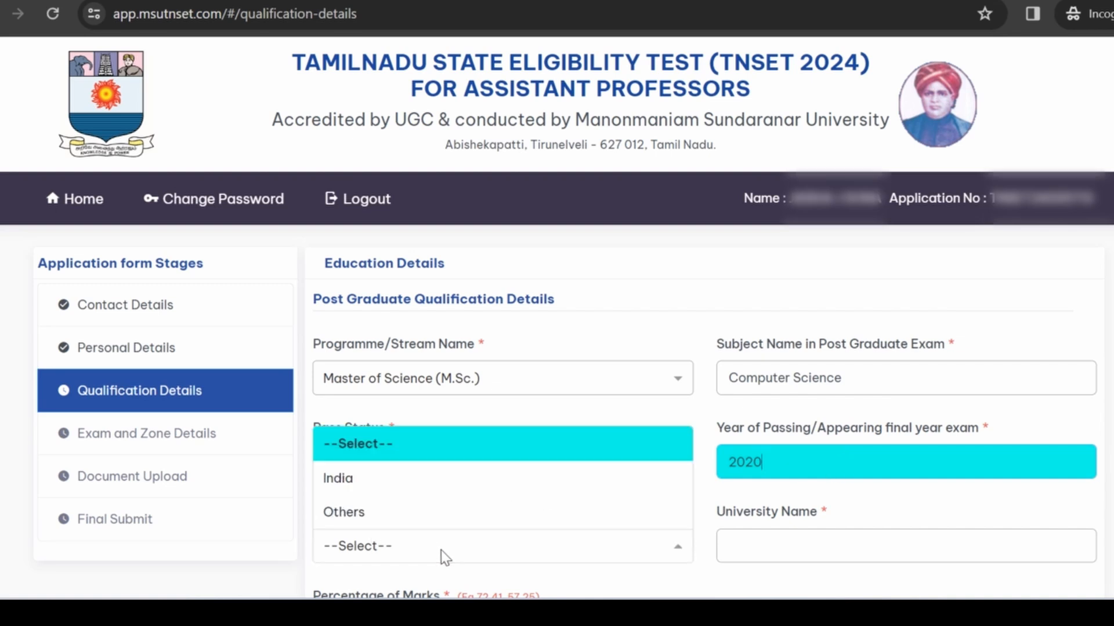
click(373, 482)
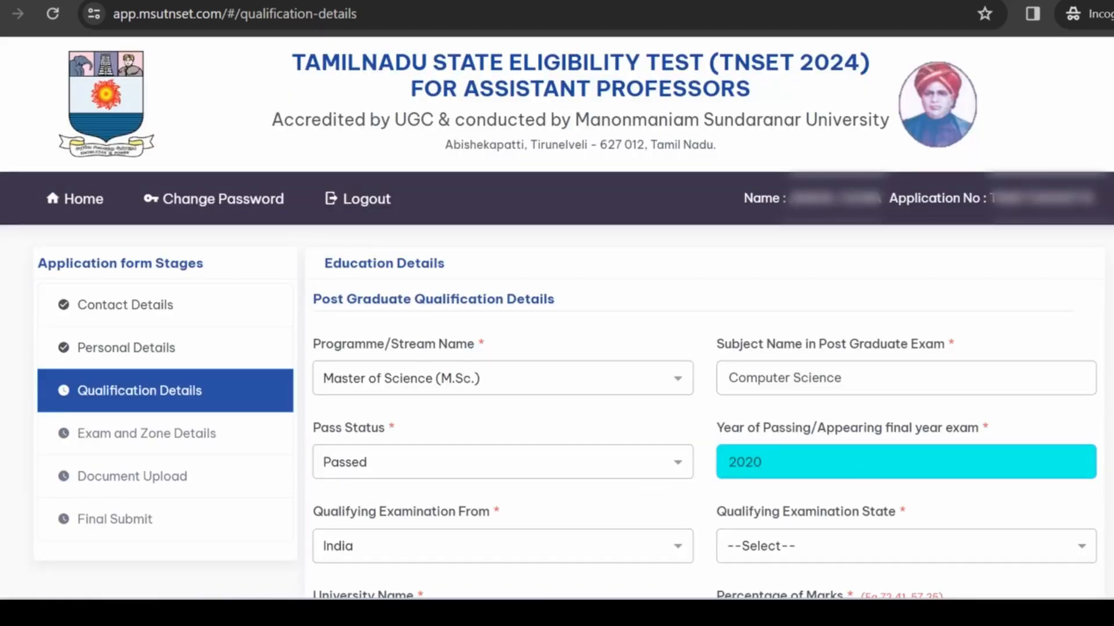
click(883, 551)
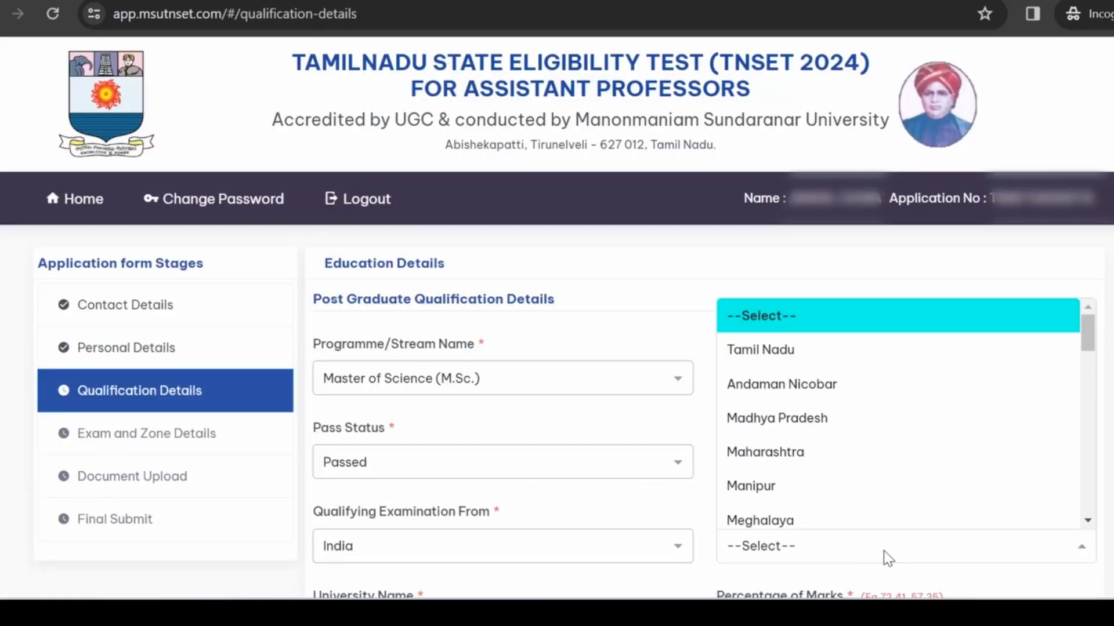
text(versity)
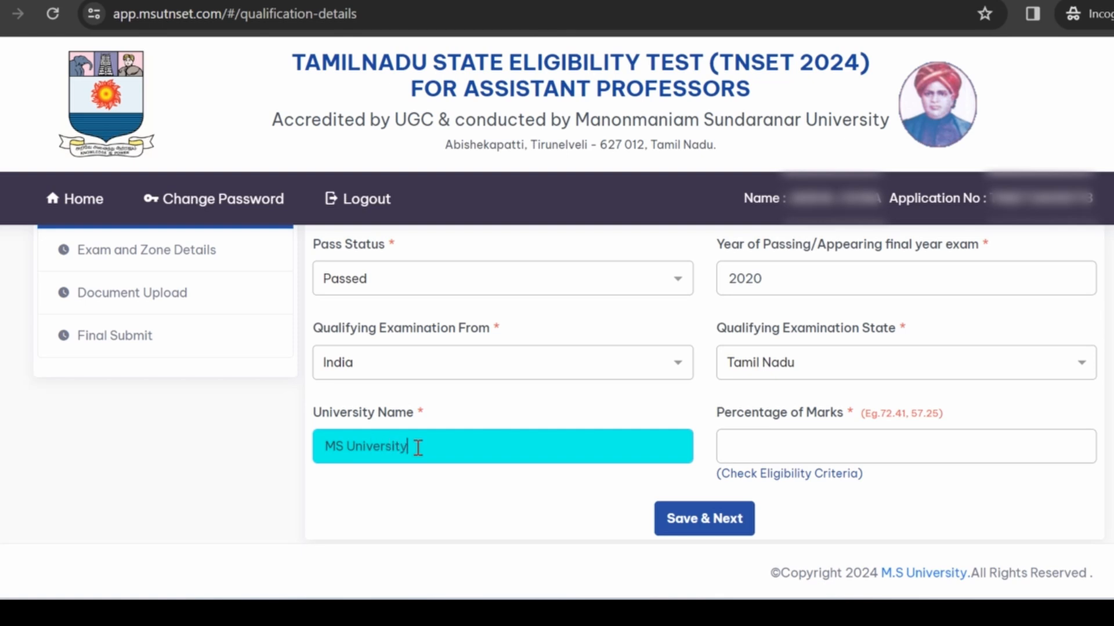
Enter 75 as the percentage of marks and save the qualification details
click(772, 444)
text(75)
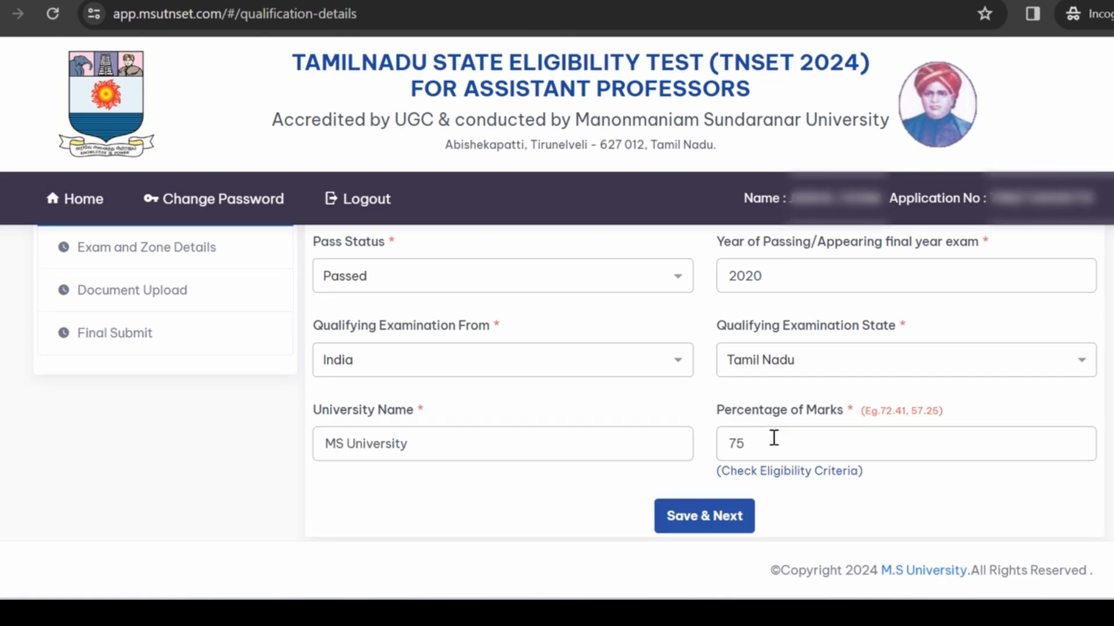
click(775, 475)
click(704, 518)
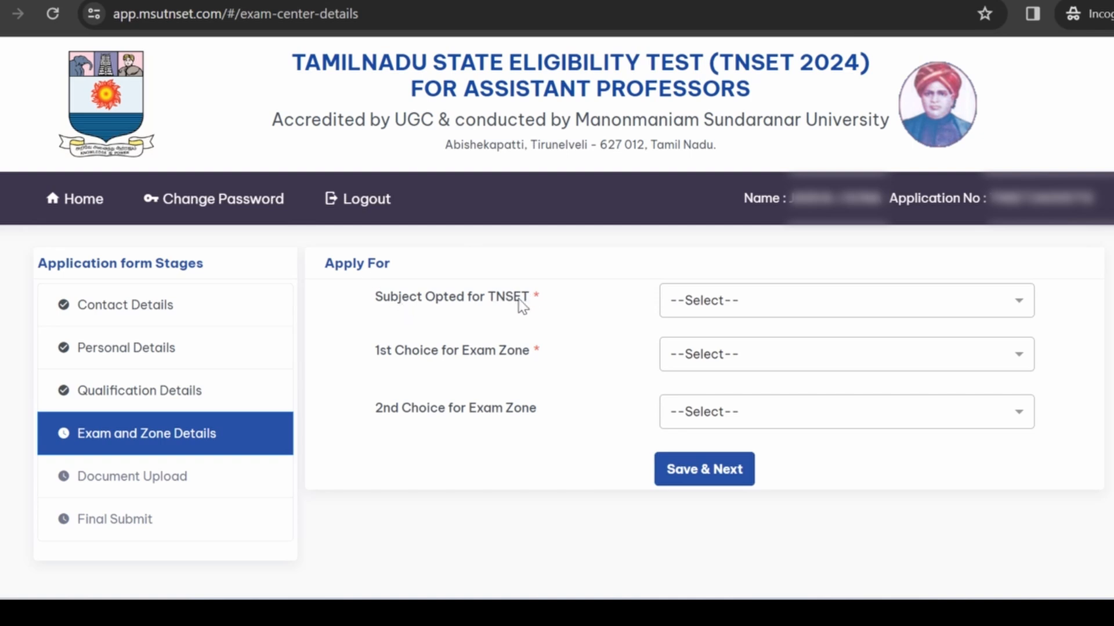
Choose 2406 - Computer Science and Applications as the subject opted for TNSET
click(738, 301)
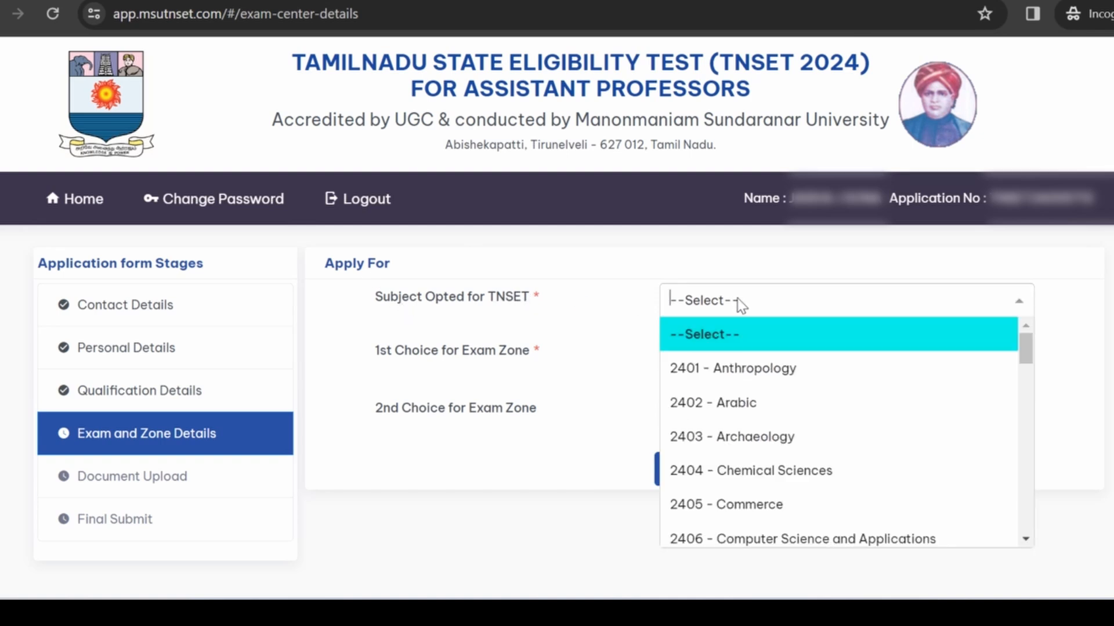
text(comp)
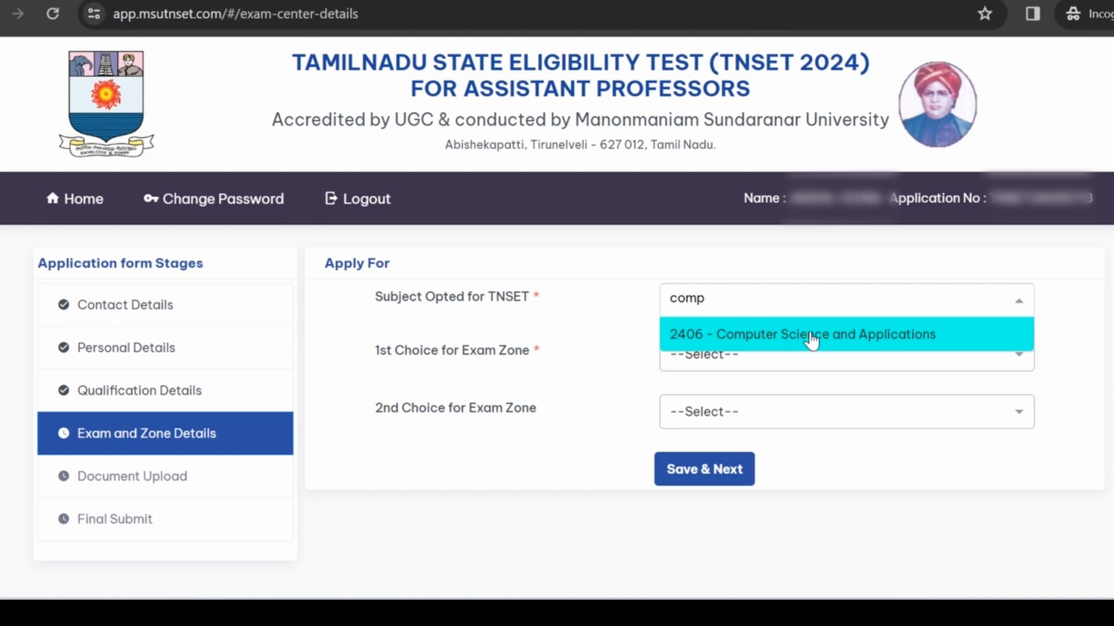
click(811, 342)
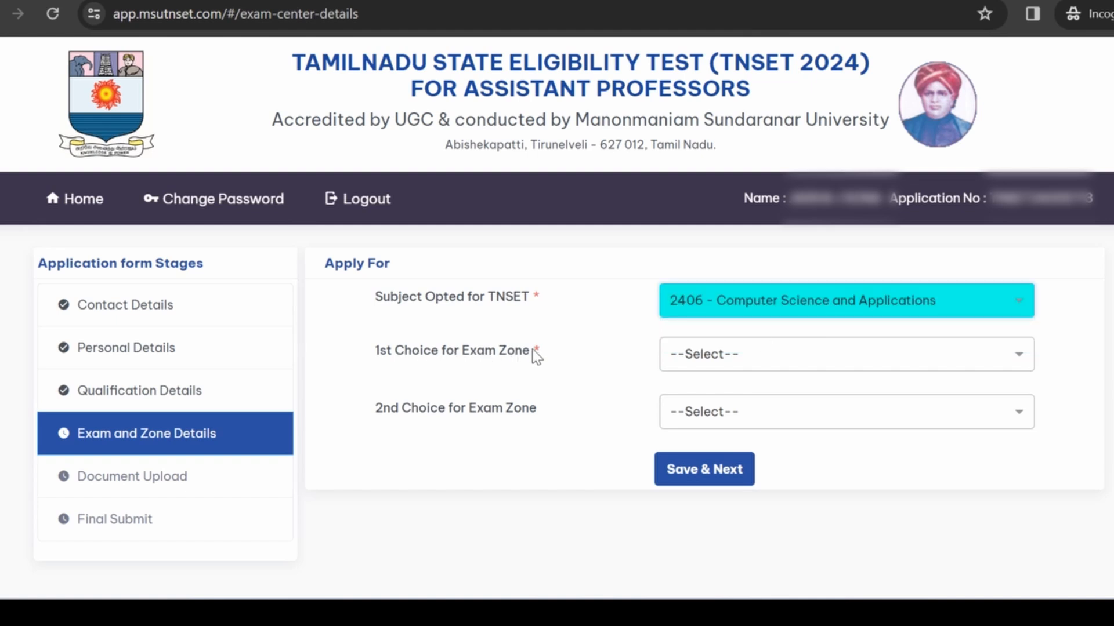
Choose 06 - Tirunelveli as the first exam zone and 05 - Madurai as the second, and save the exam details
click(768, 353)
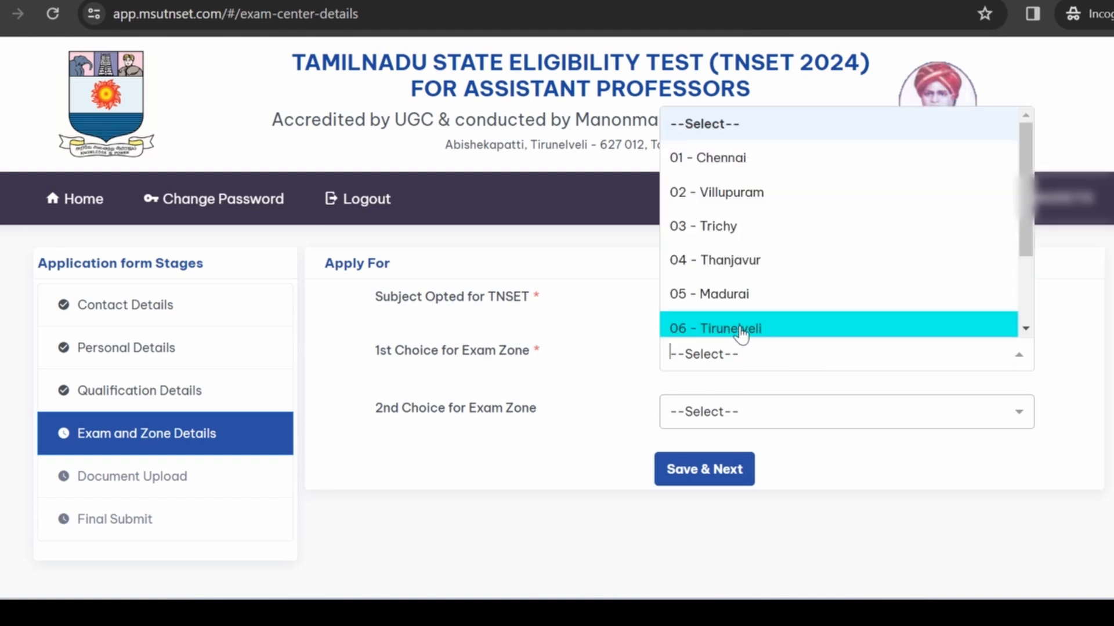
click(739, 329)
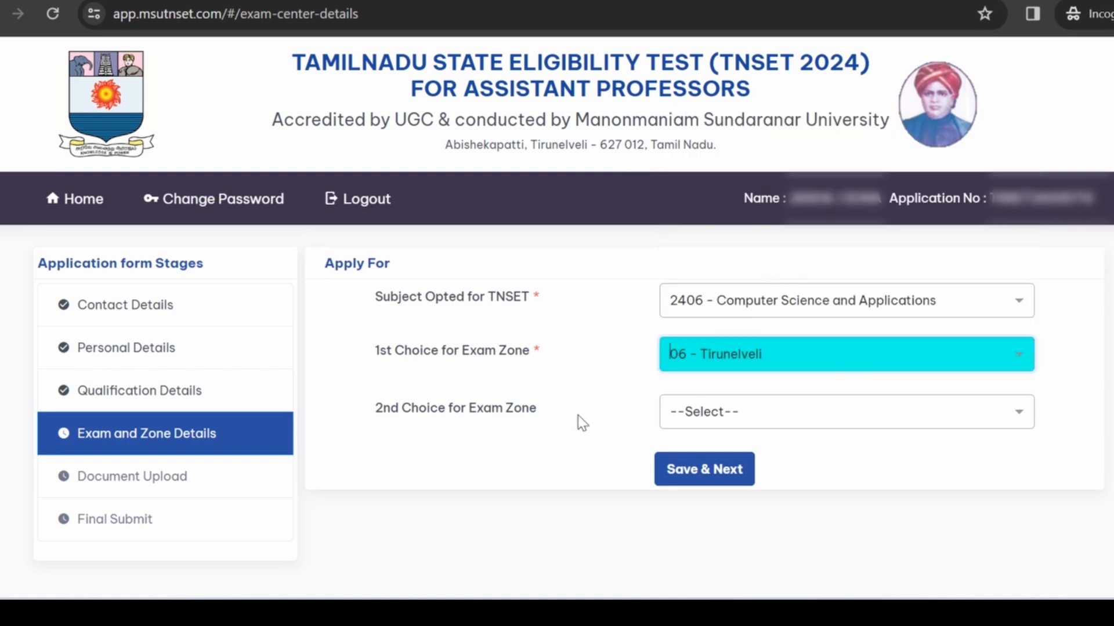
click(776, 421)
scroll(723, 307, down, 1)
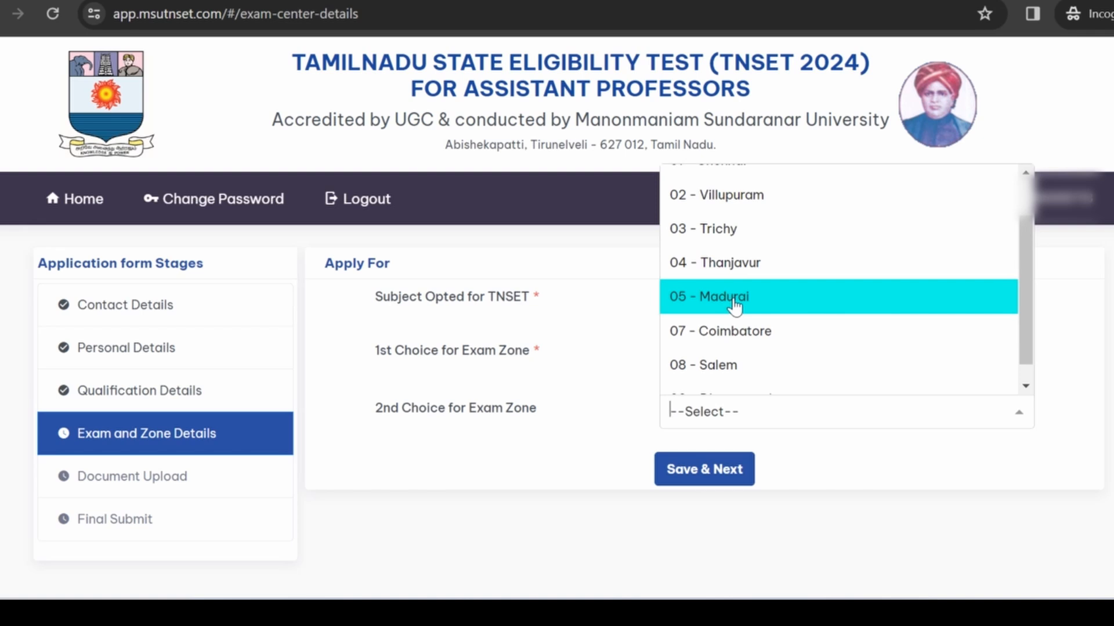
click(734, 305)
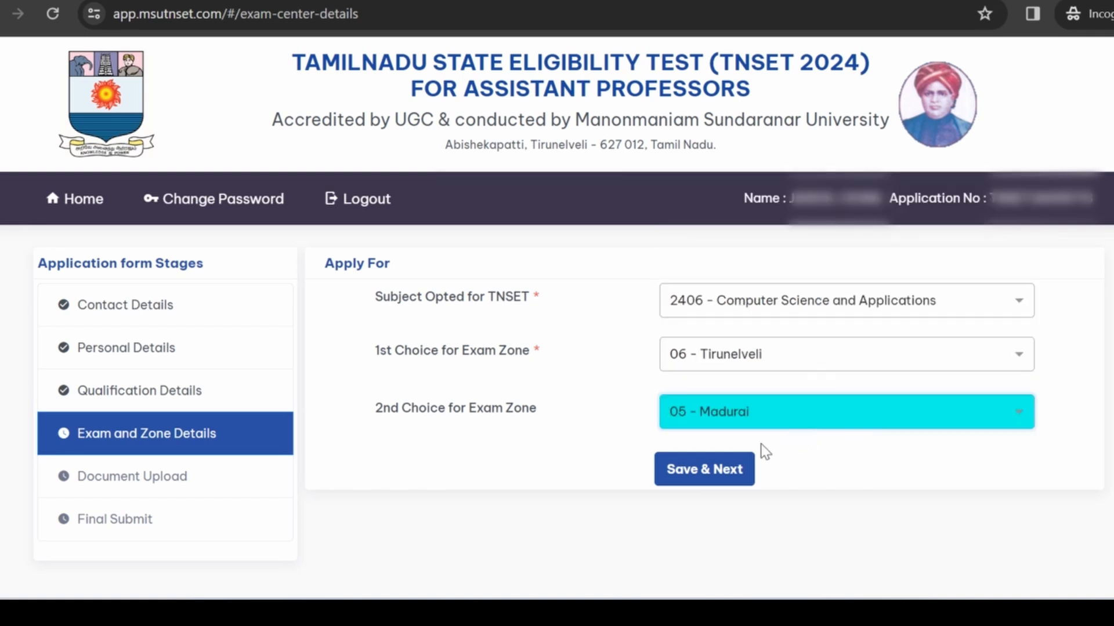
click(704, 470)
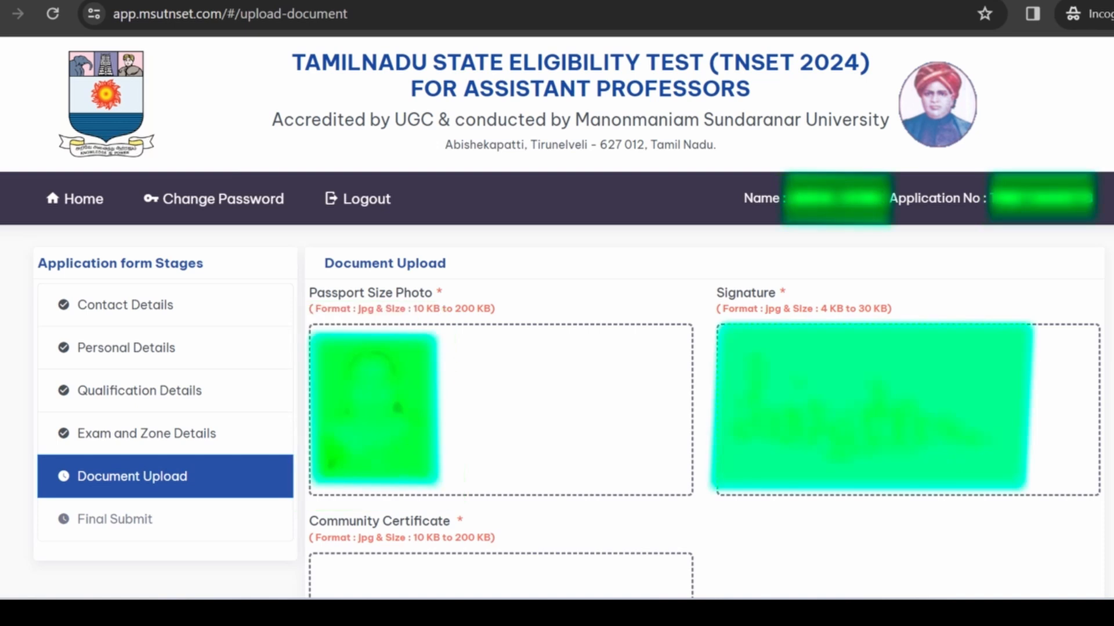
Upload the selected passport size photo, signature and community certificate to the application
scroll(584, 351, down, 4)
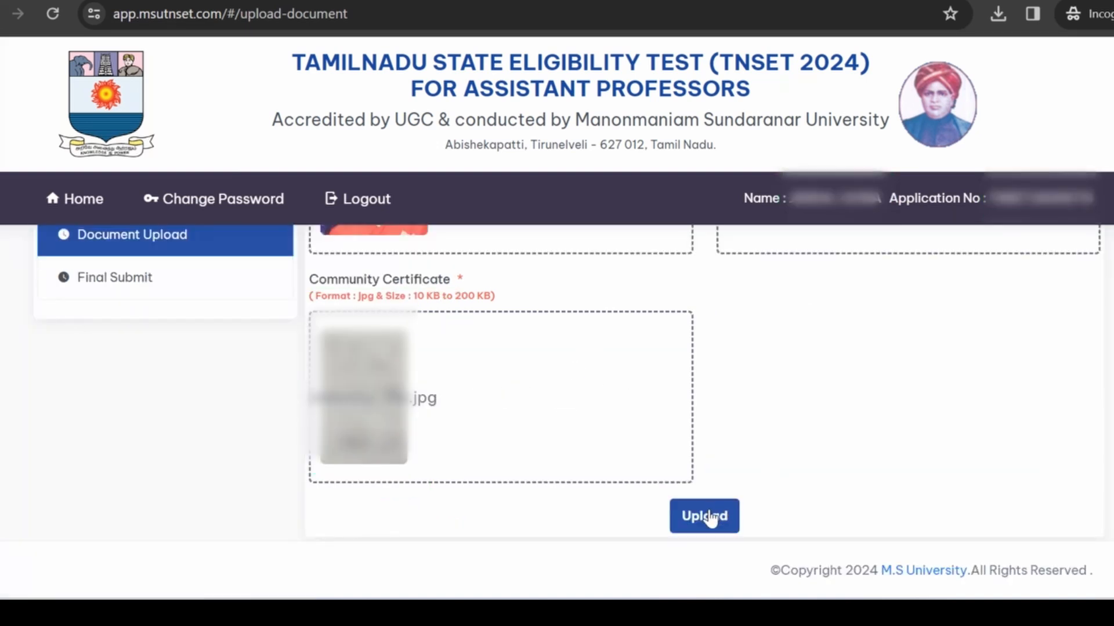
click(704, 516)
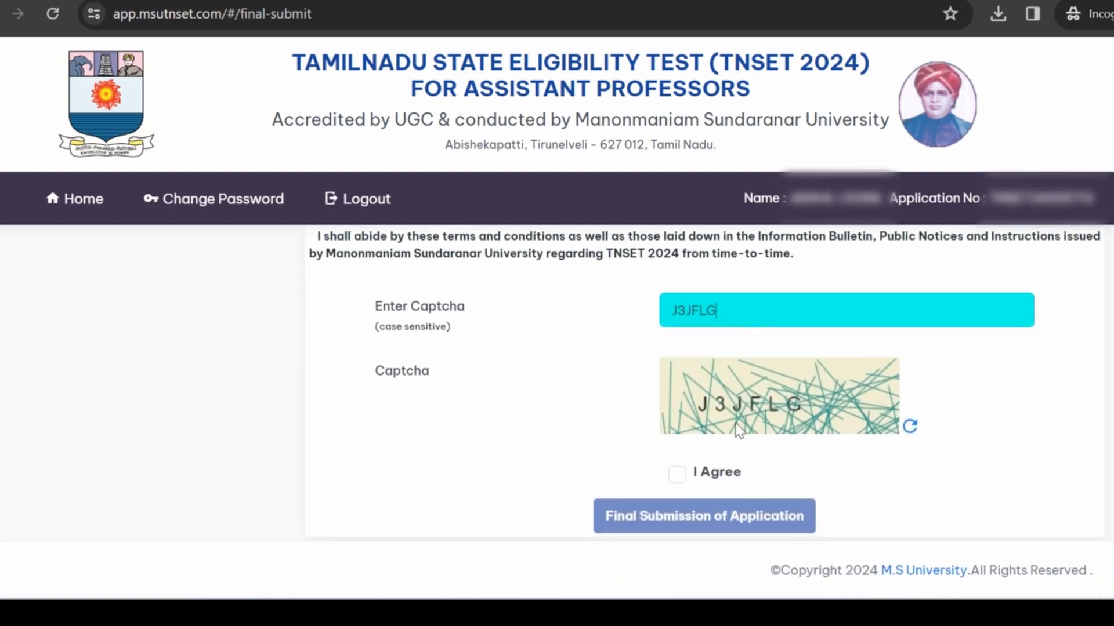
Agree to the declaration's terms and conditions and make the final submission of the application
click(677, 477)
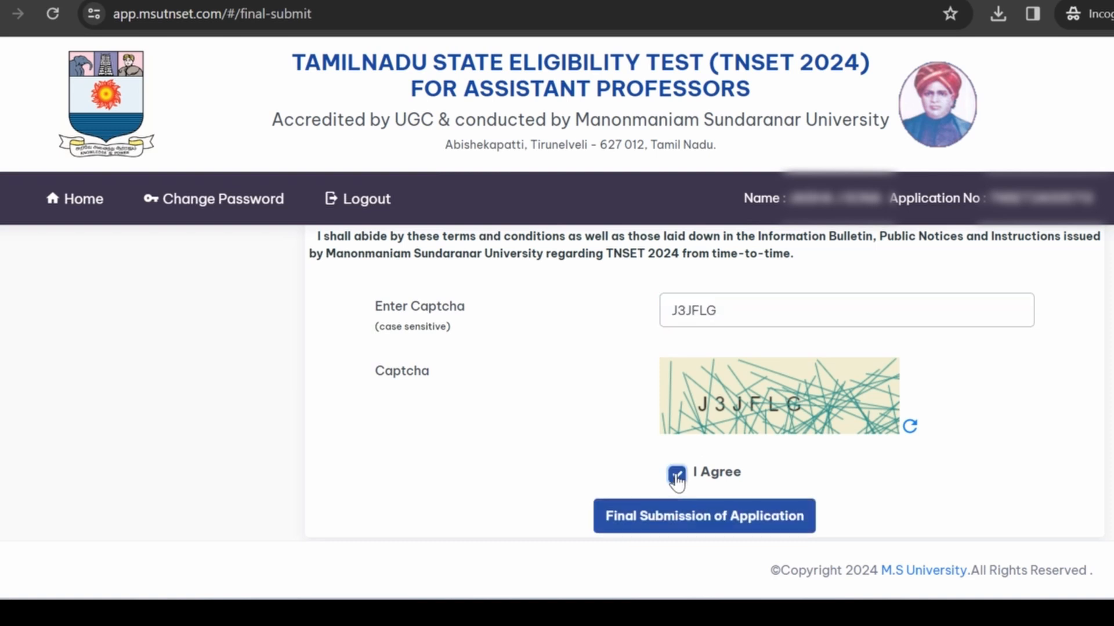
click(737, 528)
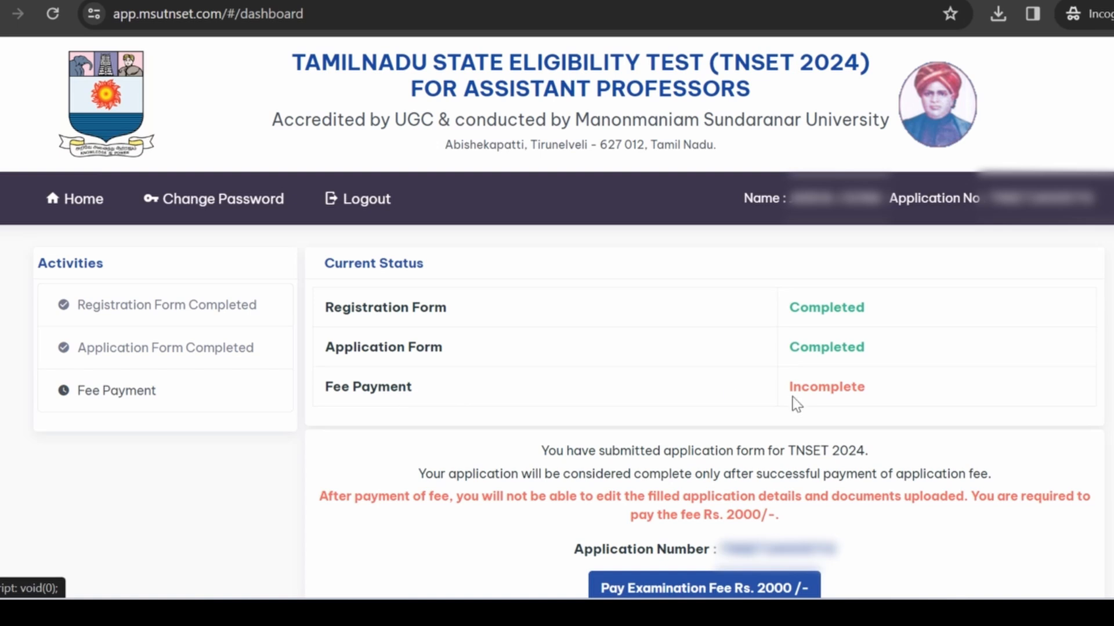
Start the payment of the Rs. 2000 examination fee for the submitted application
scroll(763, 511, down, 2)
click(763, 511)
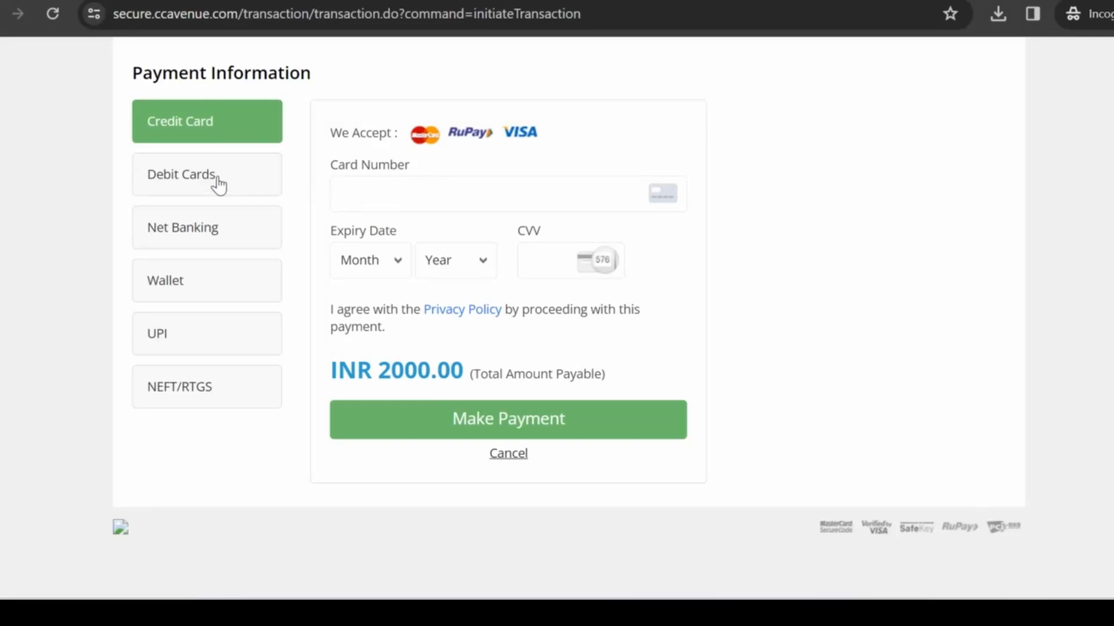
Look through the Debit Cards, Net Banking, Wallet, UPI and NEFT/RTGS payment options for the examination fee, ending on UPI
click(219, 185)
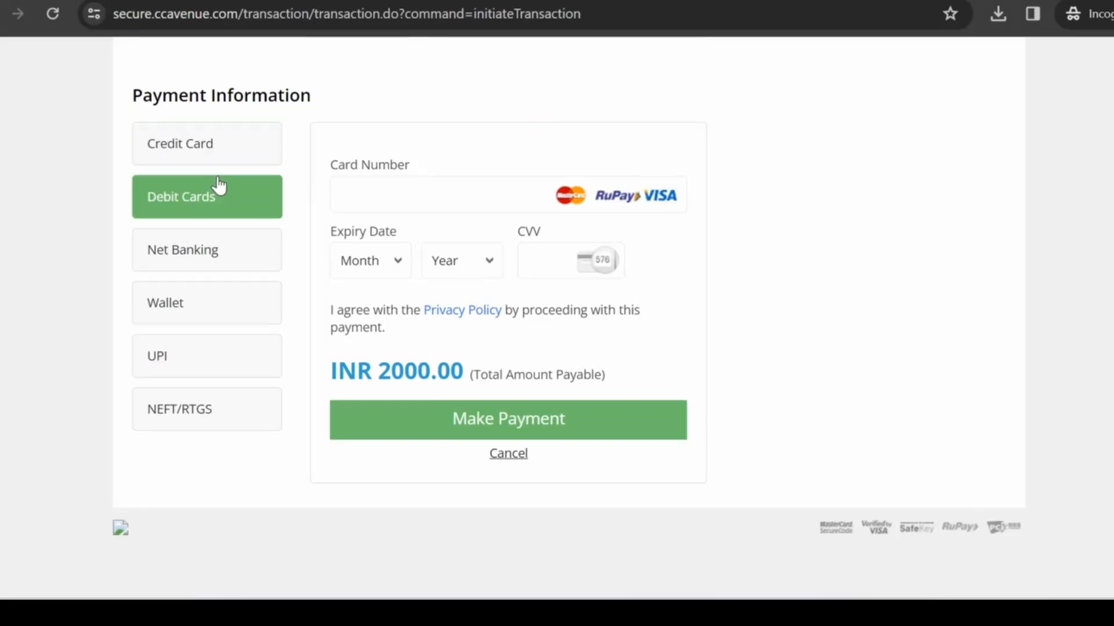
click(237, 260)
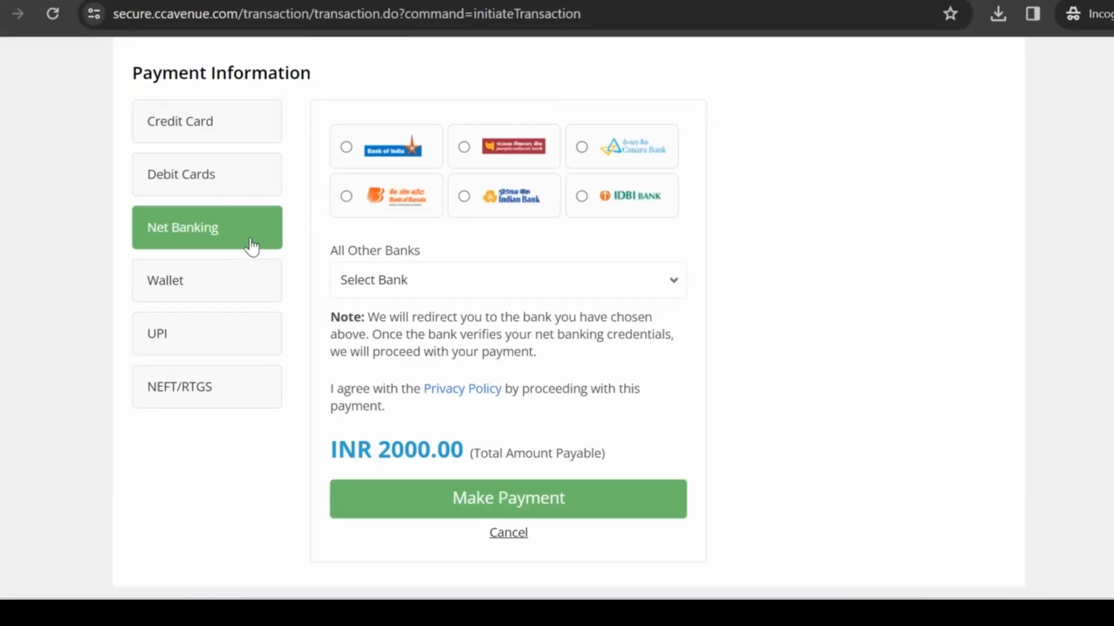
click(215, 290)
click(211, 385)
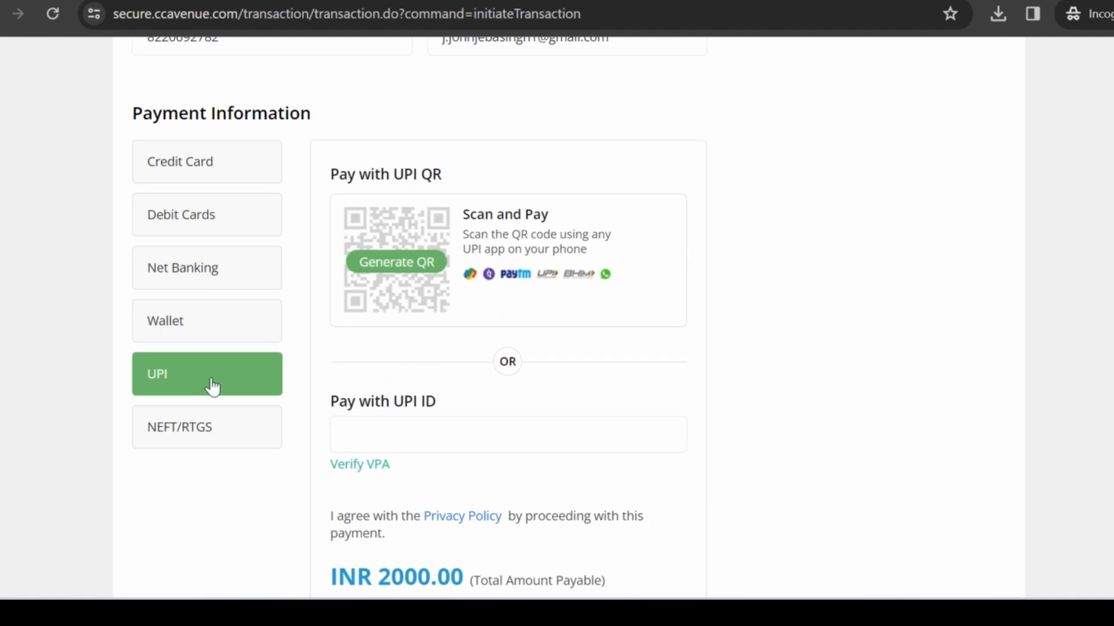
click(205, 435)
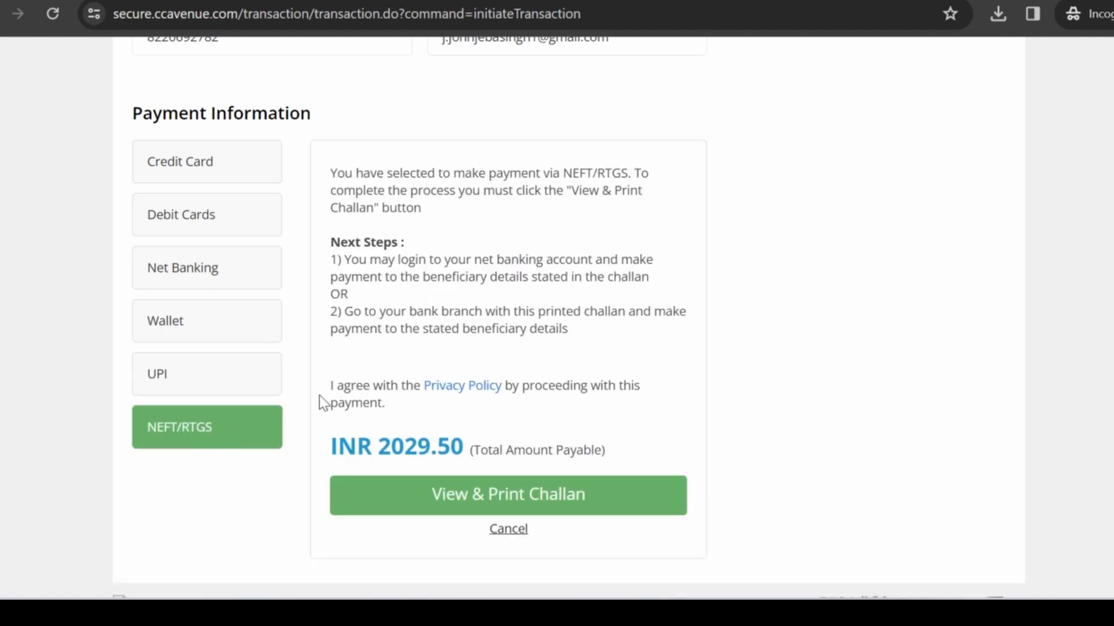
click(178, 383)
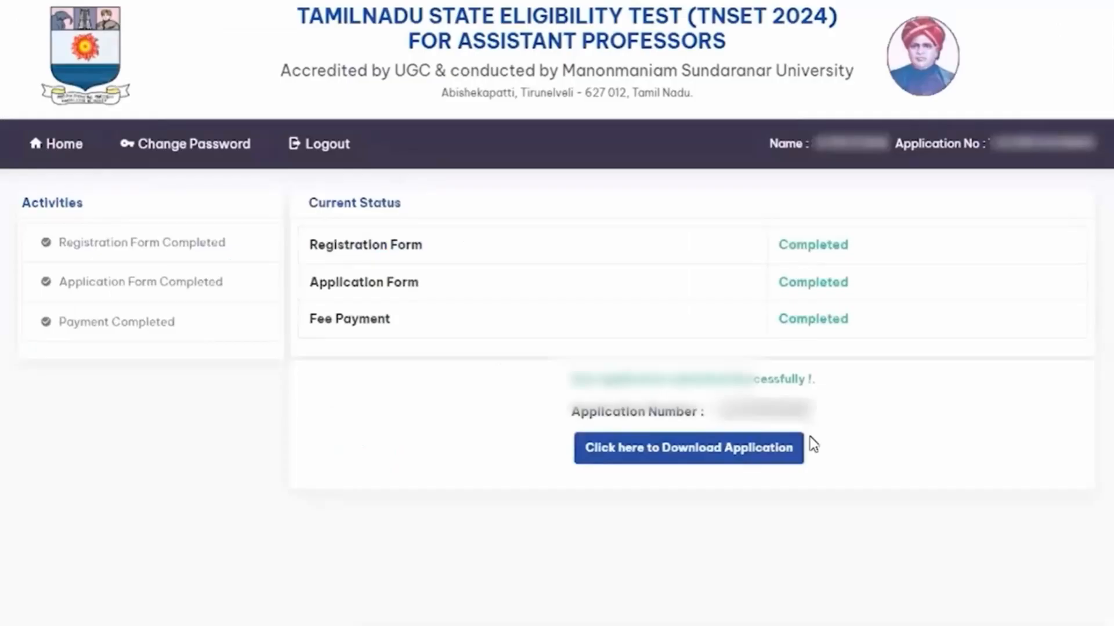
Open the paid application's confirmation page for download
click(689, 449)
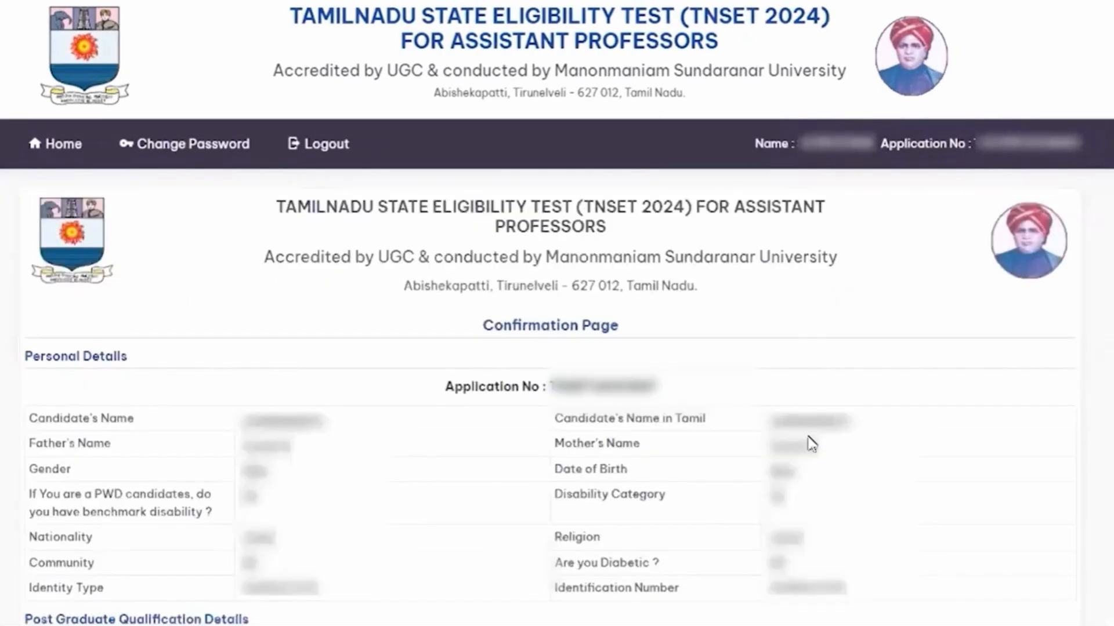